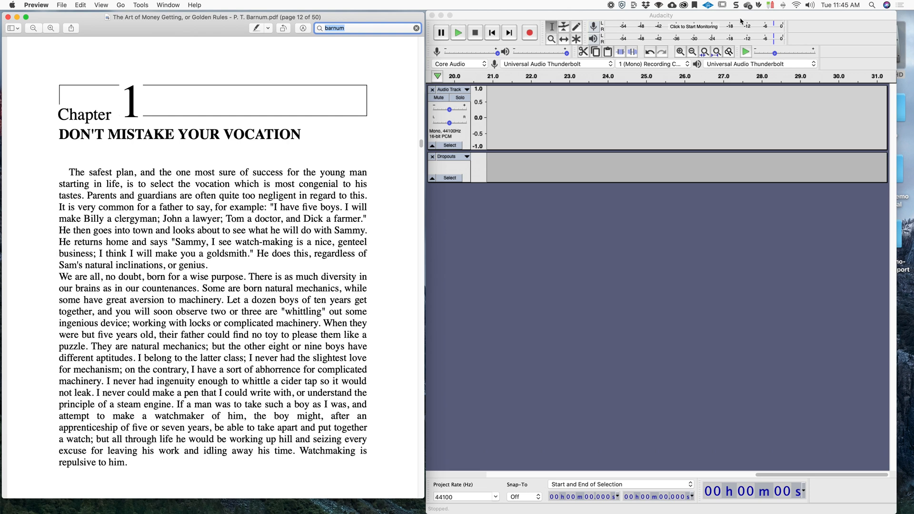
Record the opening narration of the chapter into the empty audio track.
left_click(616, 222)
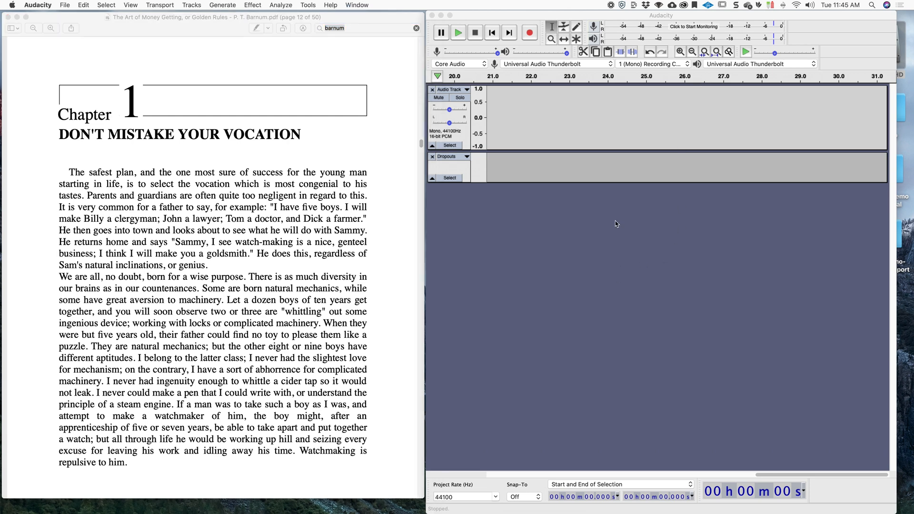
left_click(535, 34)
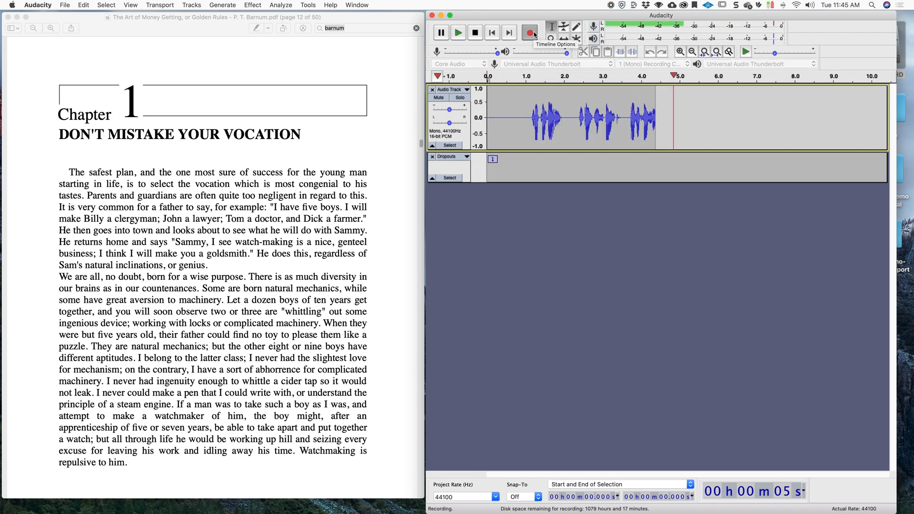
key("space")
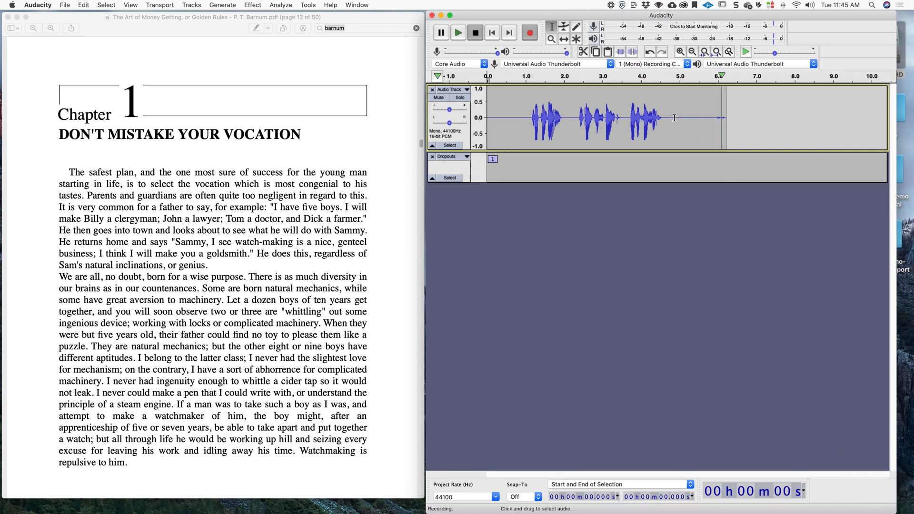
Punch-and-roll re-record the narration from about 4.7 seconds onward.
left_click(666, 118)
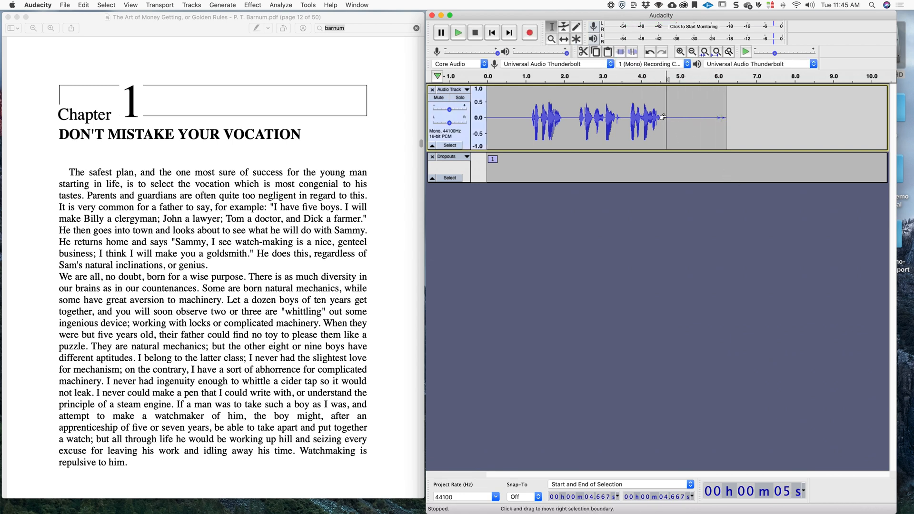
key("shift+d")
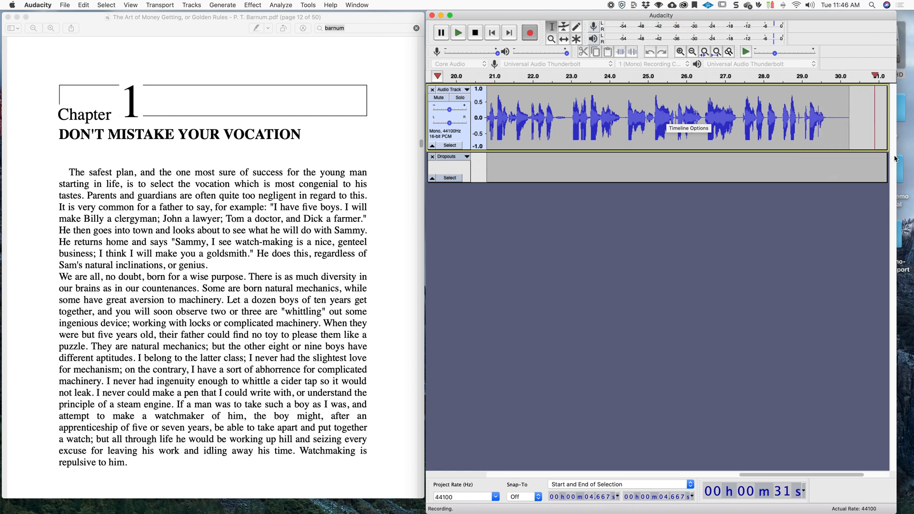
key("space")
Punch-and-roll re-record the narration from about 29.7 seconds onward.
left_click(828, 116)
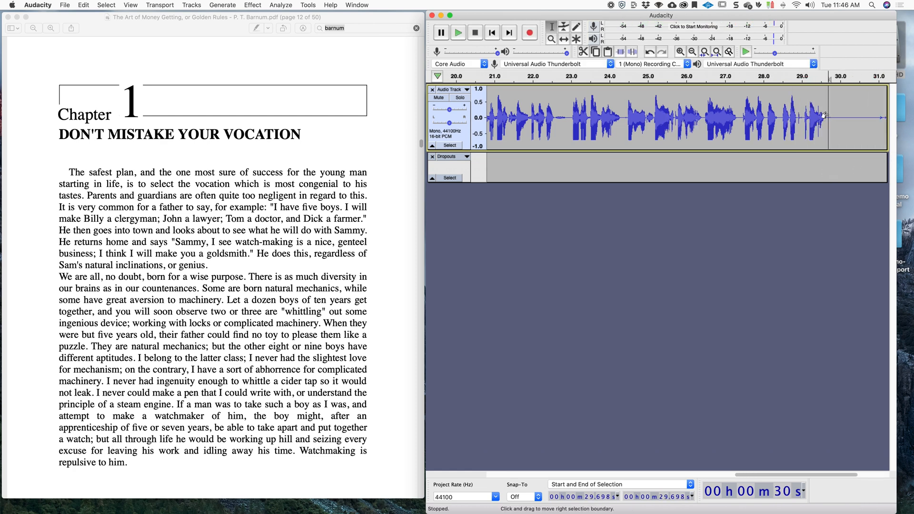
key("shift+d")
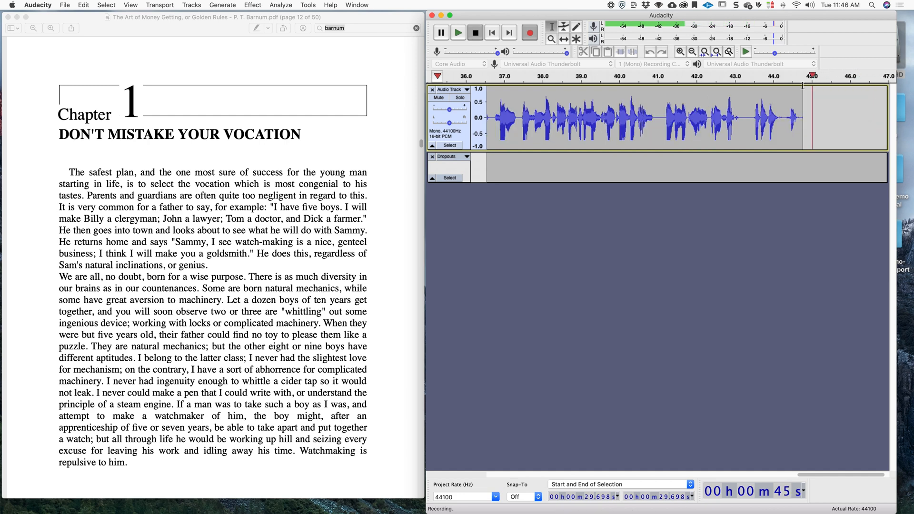
key("space")
Punch-and-roll re-record the narration from about 43.2 seconds onward.
left_click(737, 115)
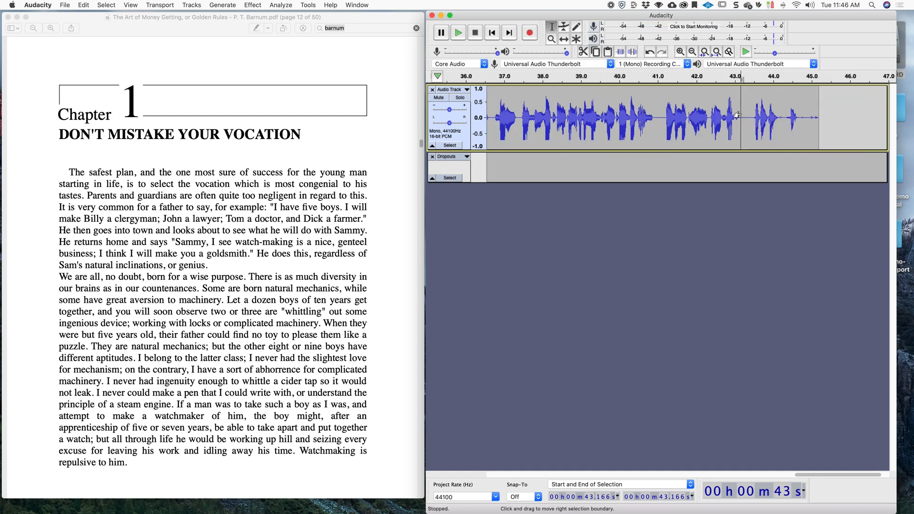
key("shift+d")
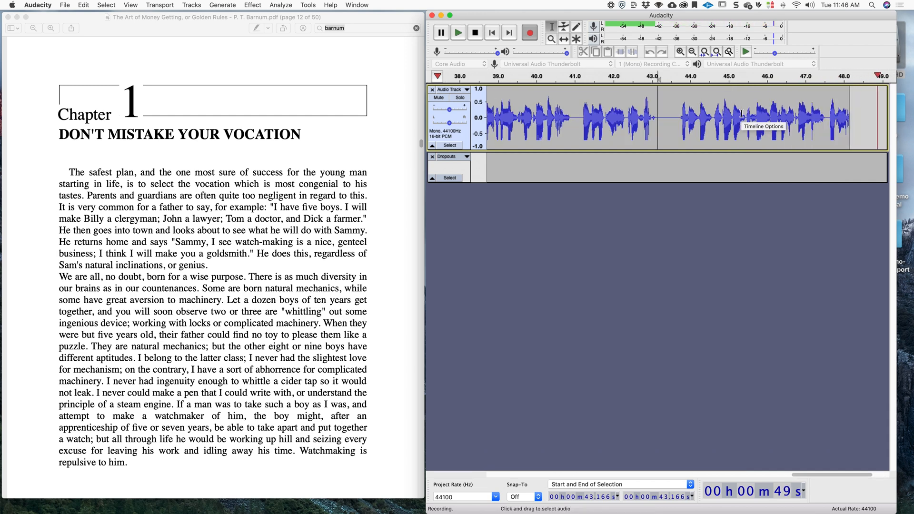
key("space")
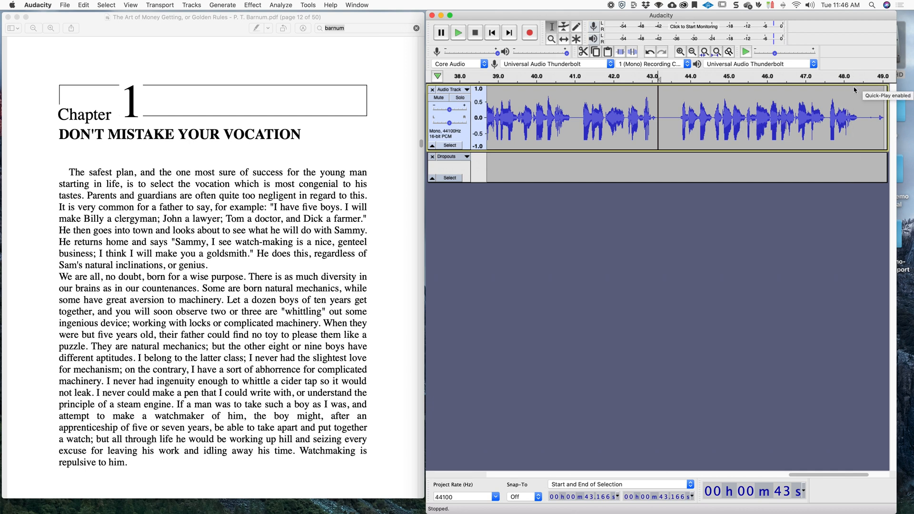
Punch-and-roll re-record the narration from about 48.4 seconds onward.
left_click(861, 114)
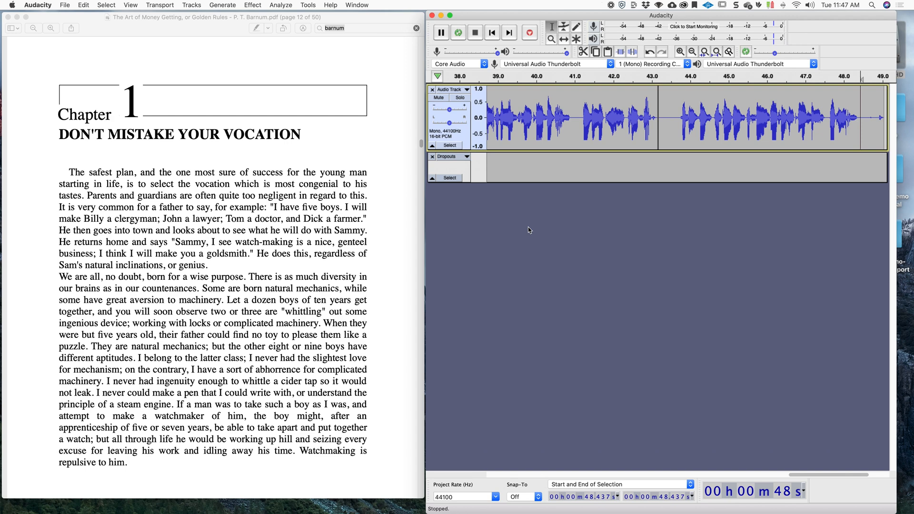
key("shift+d")
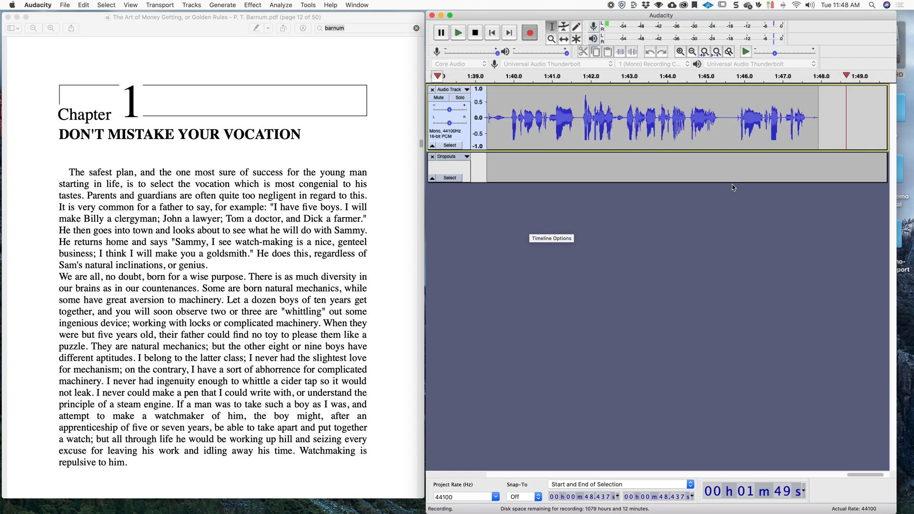
key("space")
Punch-and-roll re-record the narration from about 1:45.5 onward.
left_click(722, 117)
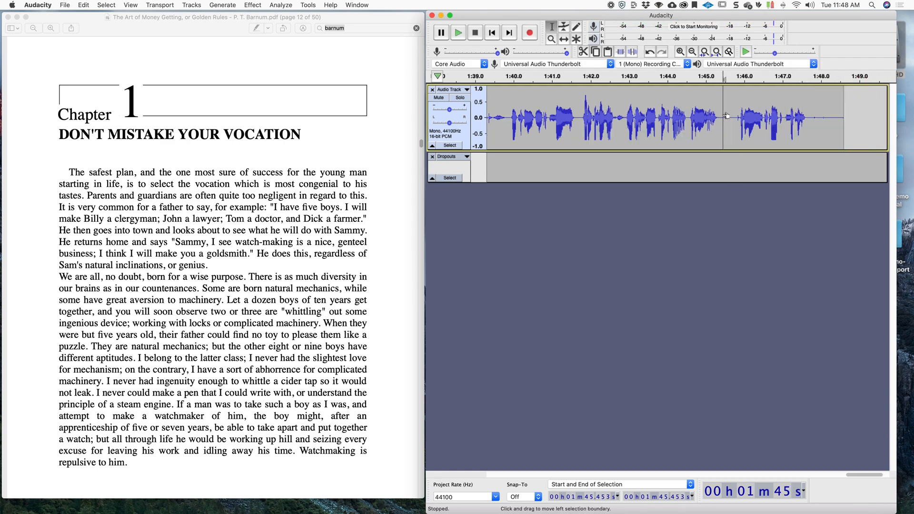
key("shift+d")
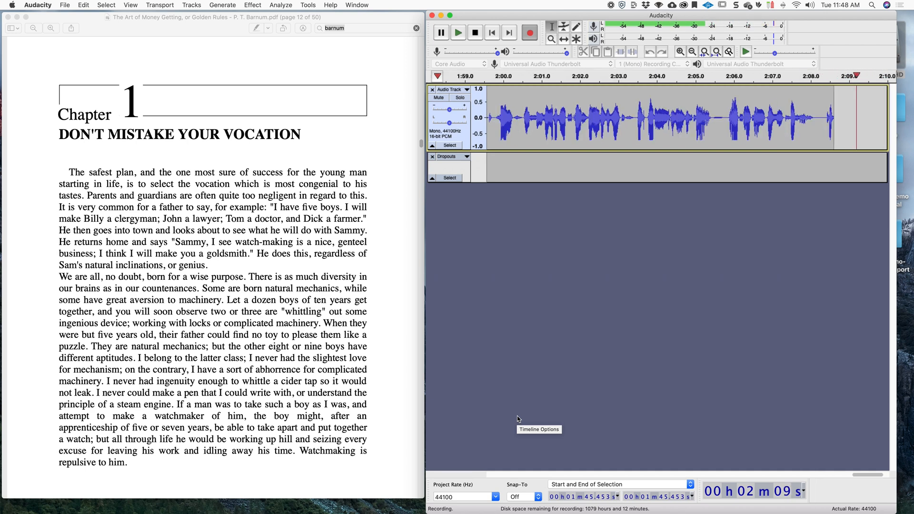
key("space")
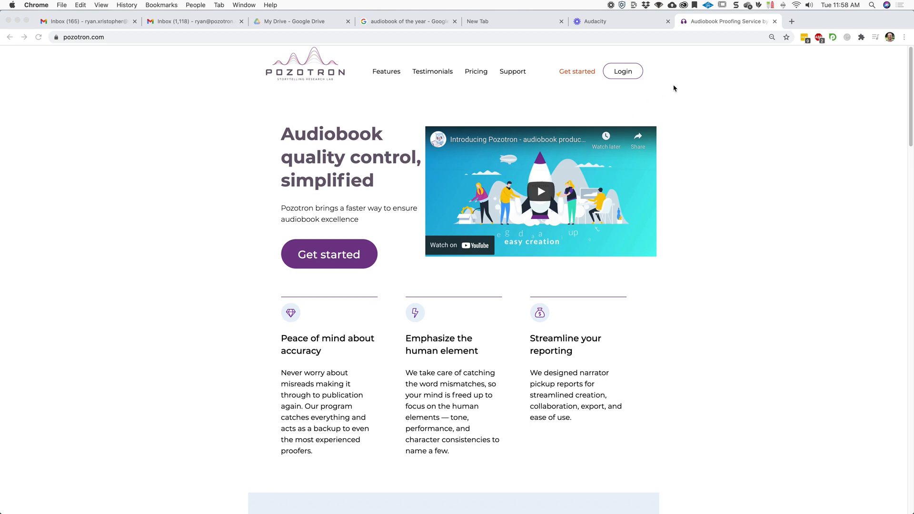
Log in to Pozotron Studio and open the beta projects page at studio.pozotron.com/beta.
left_click(627, 74)
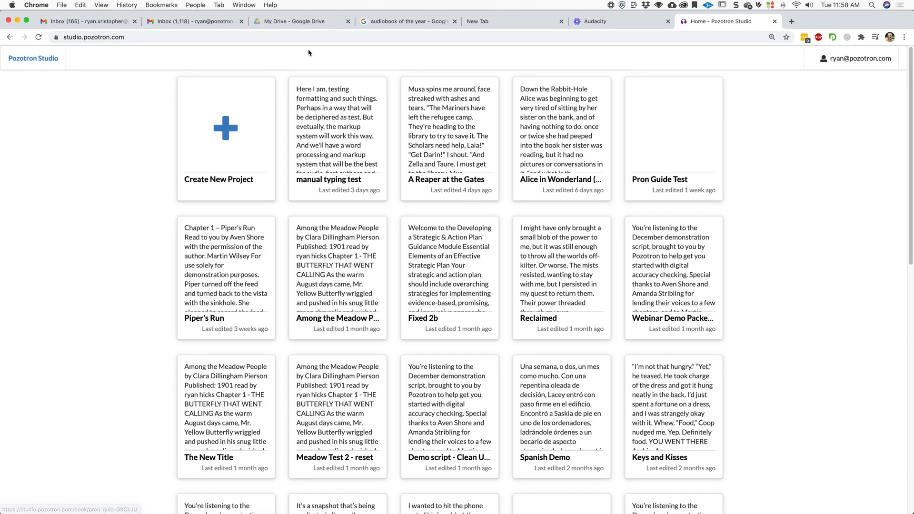
left_click(211, 37)
left_click(212, 38)
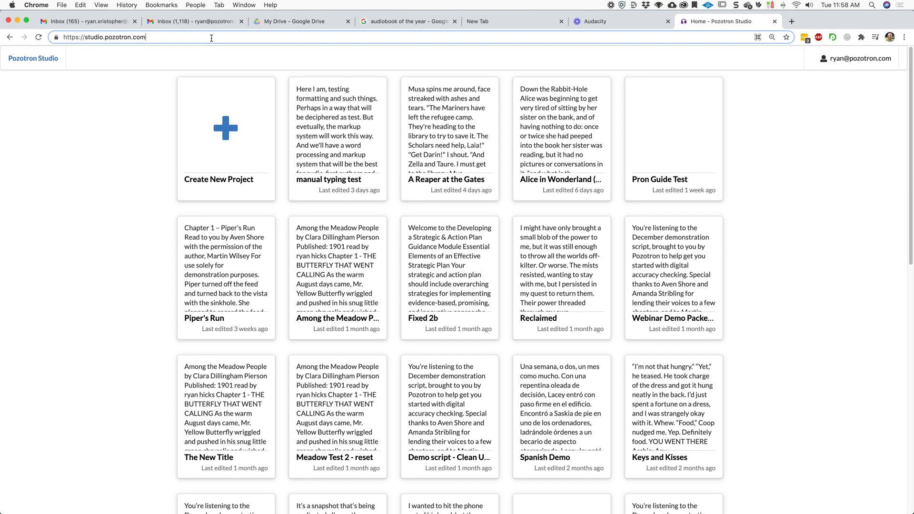
type("/beta")
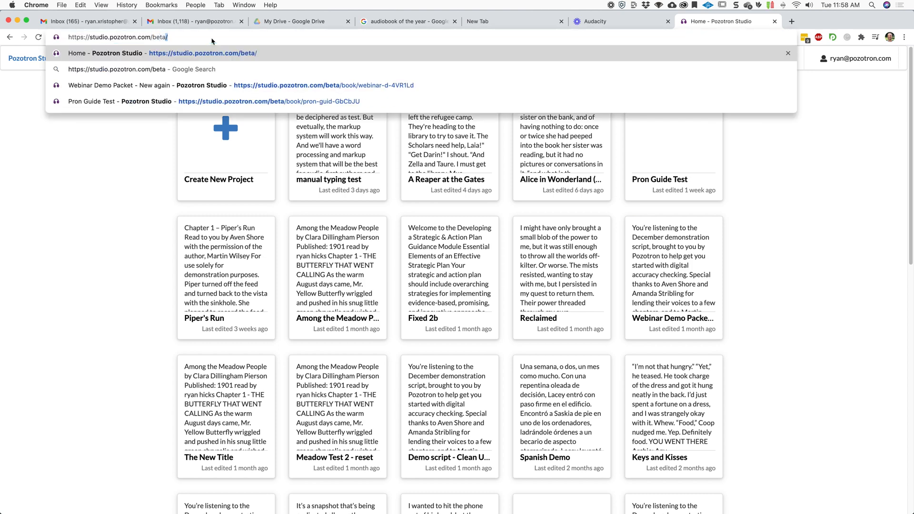
key("Return")
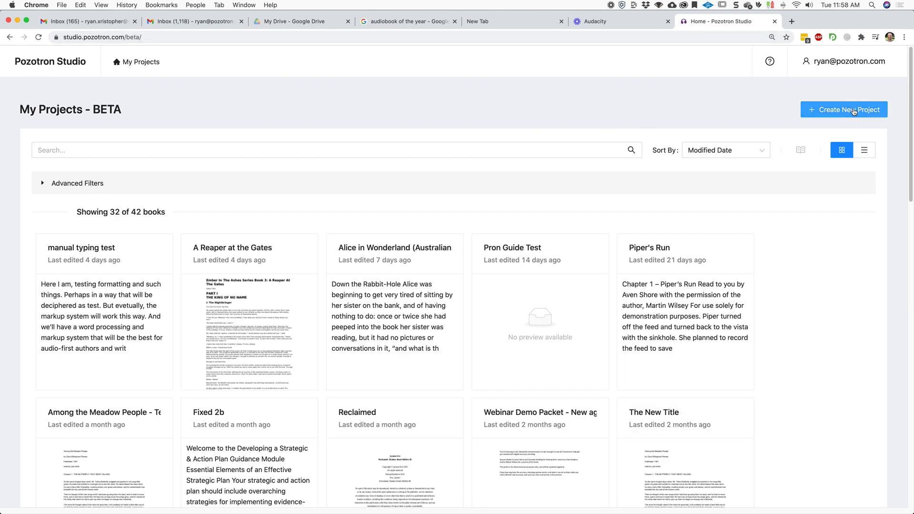
Start a new project and enter the project title Barnum Test.
left_click(854, 111)
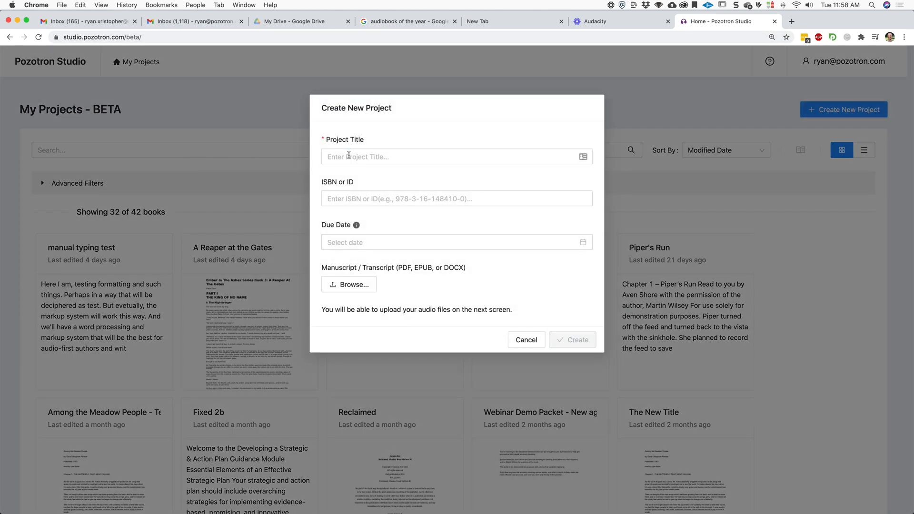
left_click(372, 158)
type("B")
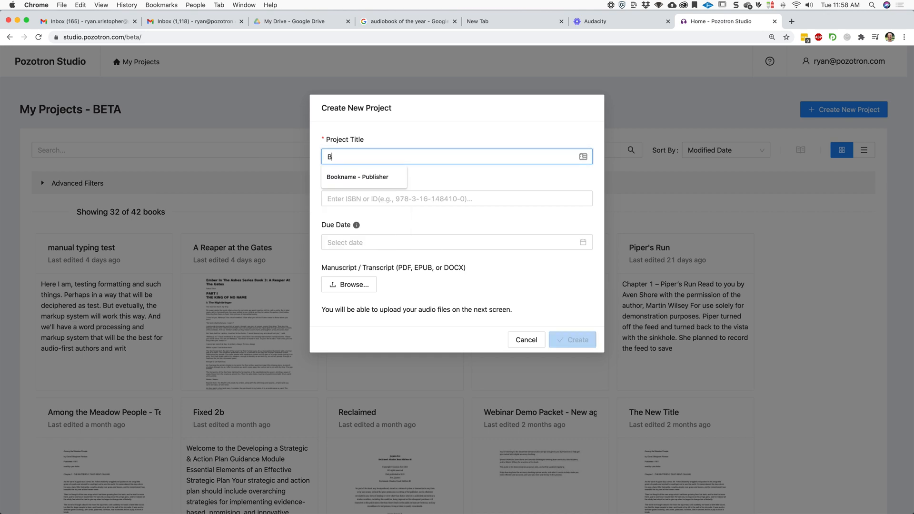
type("ARNUM")
key("BackSpace")
key("BackSpace")
key("BackSpace")
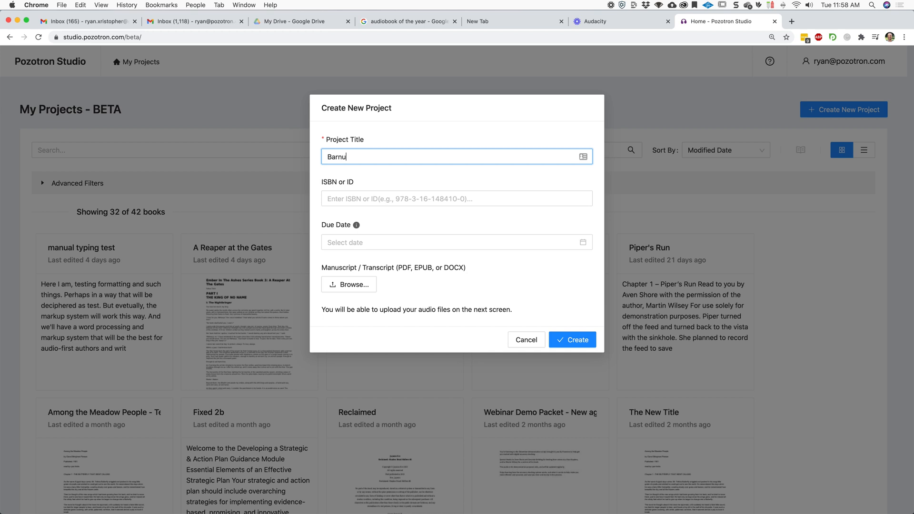
type("num Test")
Attach the manuscript "The Art of Money Getting, or Golden Rules - P. T. Barnum.pdf" and create the project.
left_click(355, 286)
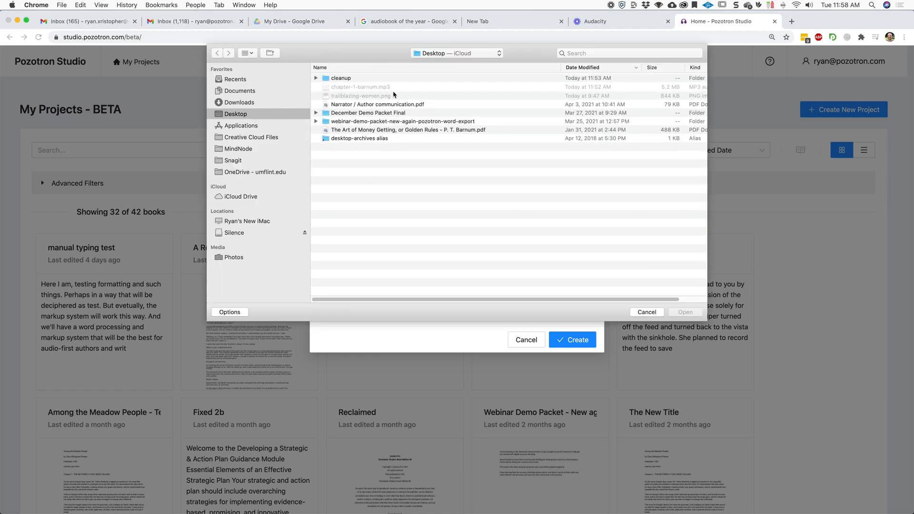
left_click(445, 130)
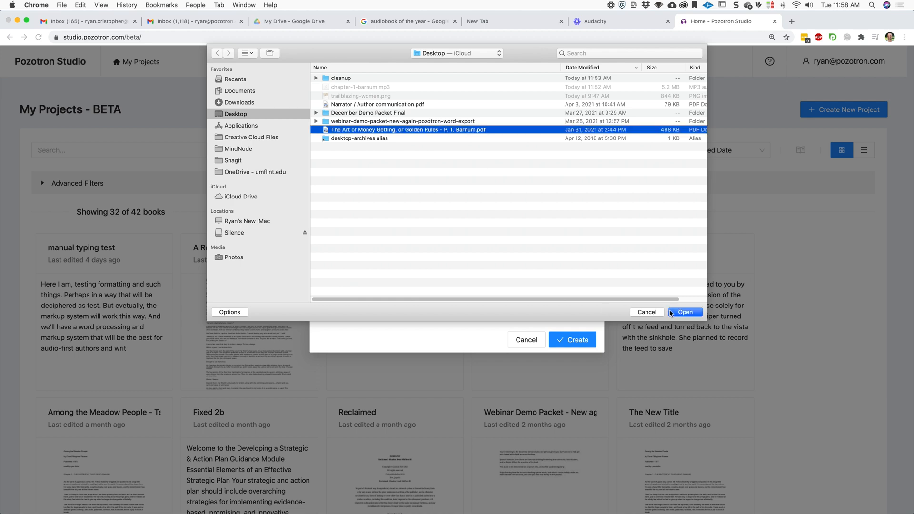
left_click(685, 313)
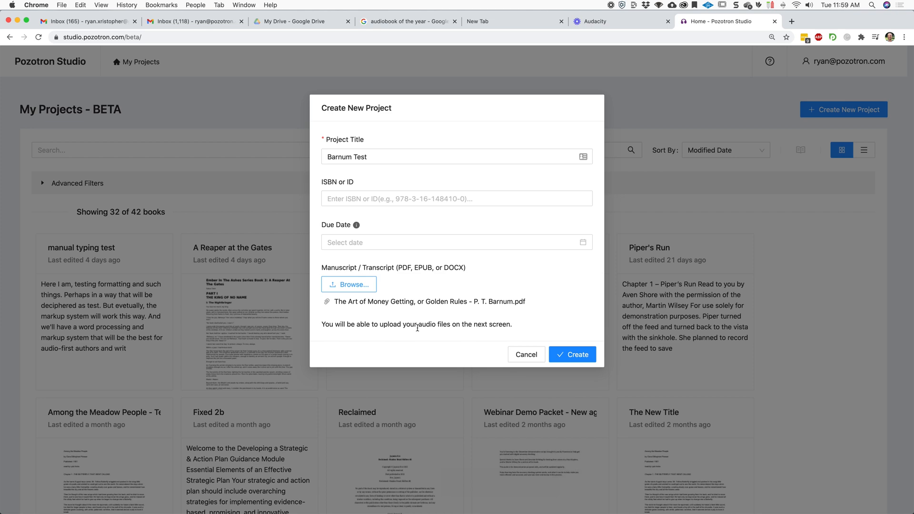
left_click(567, 353)
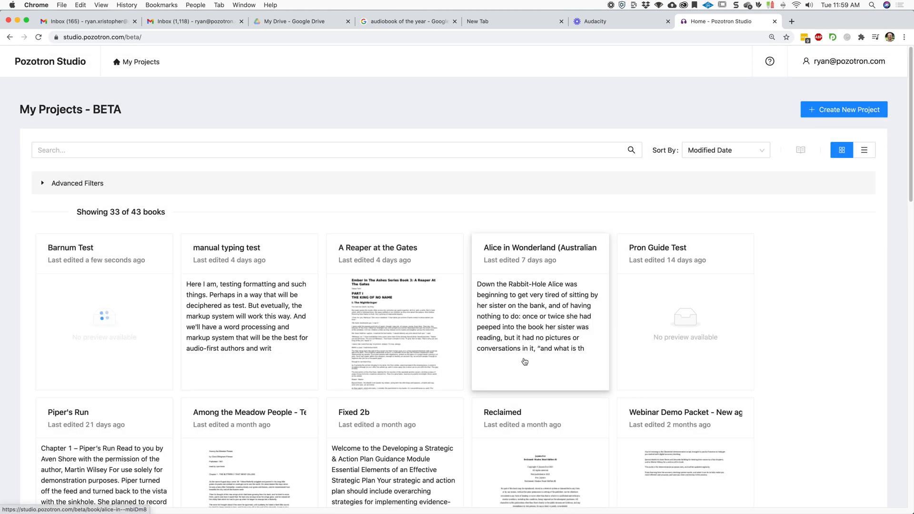
Open the Barnum Test project and upload the chapter-1-barnum.mp3 audio file by dropping it in.
left_click(121, 310)
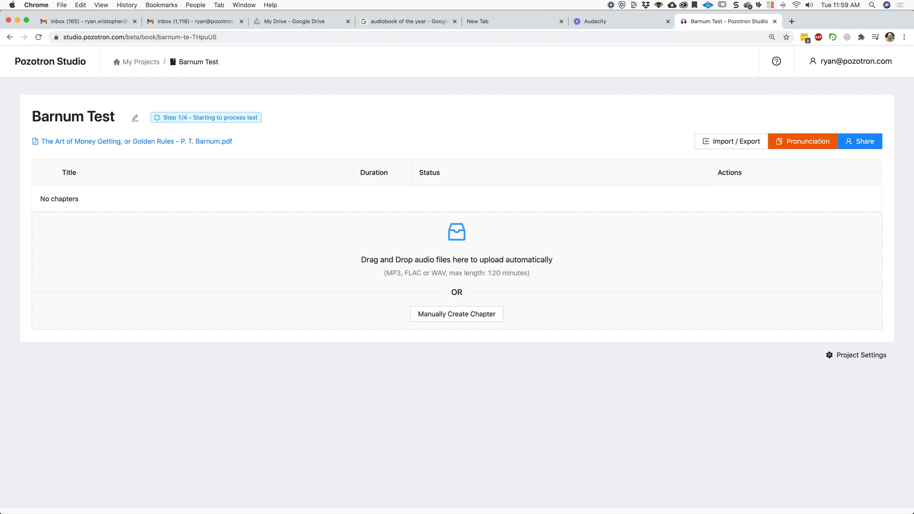
left_click_drag(913, 262, 913, 200)
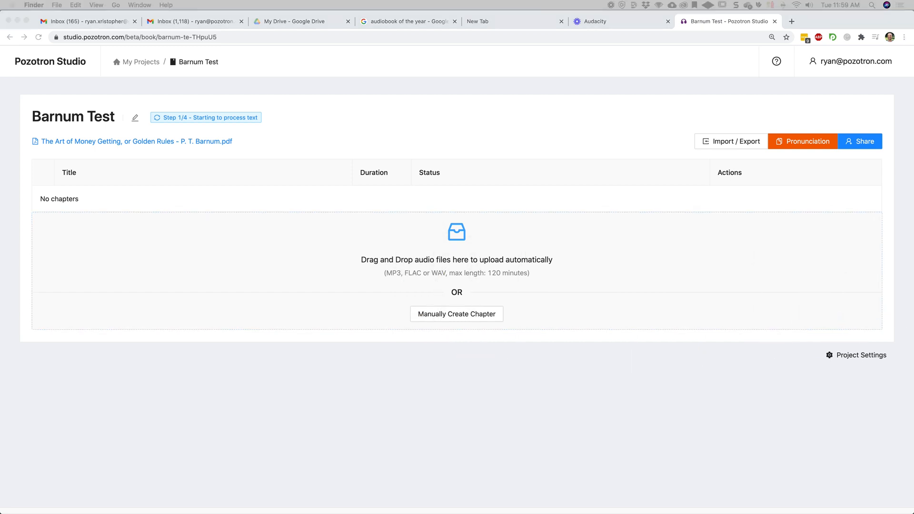
left_click_drag(913, 238, 464, 275)
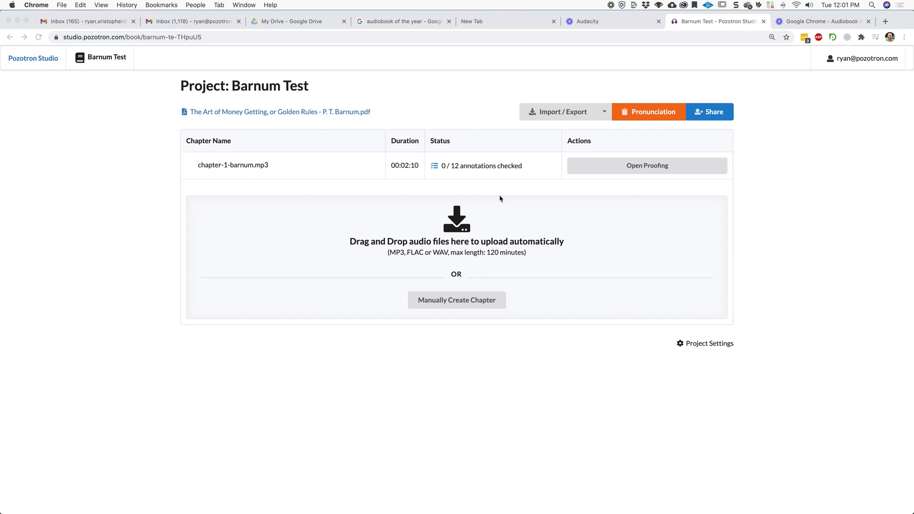
Open proofing for chapter-1-barnum.mp3 and play the audio from the chapter heading.
left_click(664, 170)
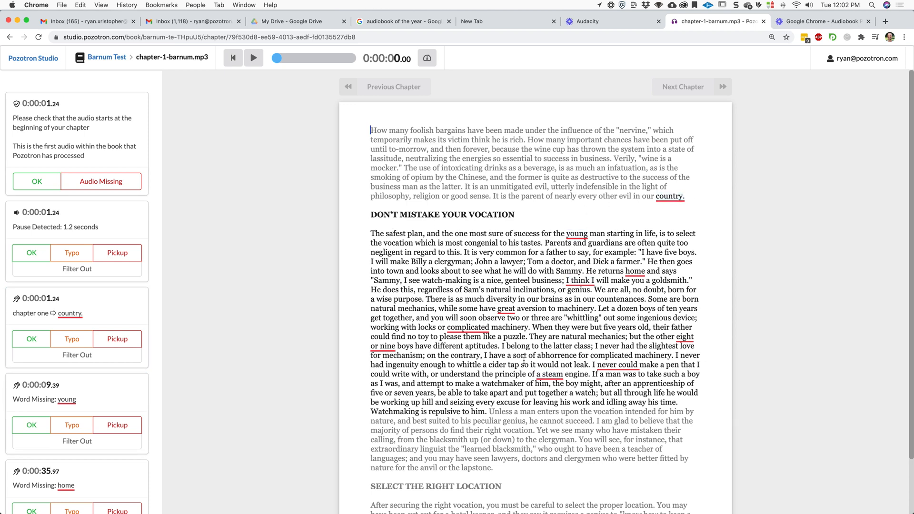
left_click(372, 214)
key("space")
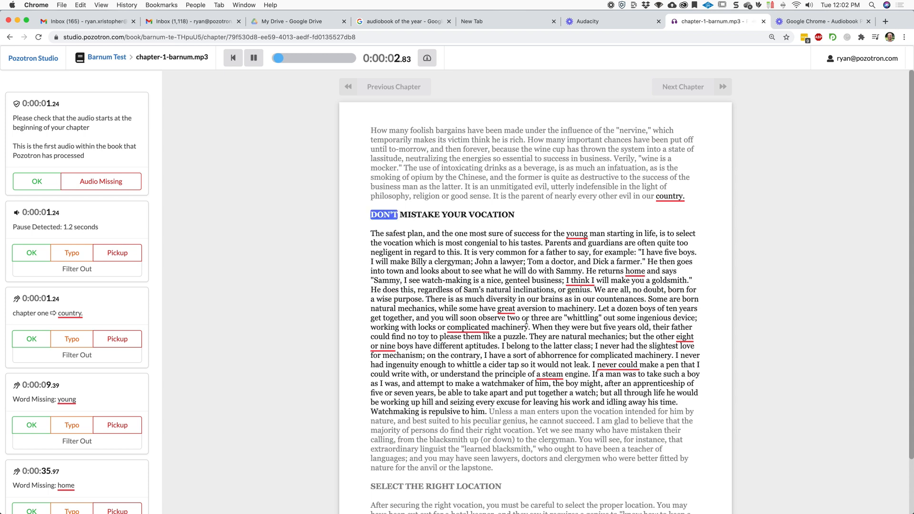
key("space")
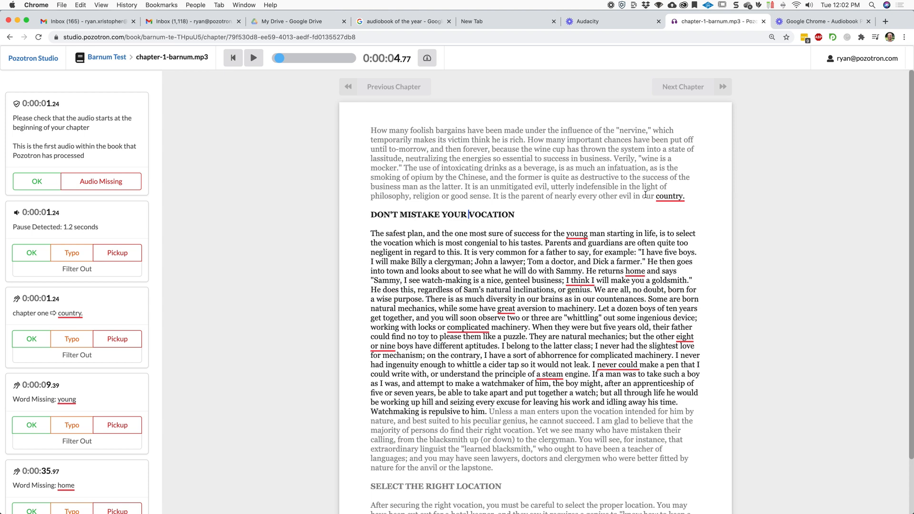
Open the manuscript PDF from the "chapter one" annotation and scroll to the matching passage.
left_click(77, 299)
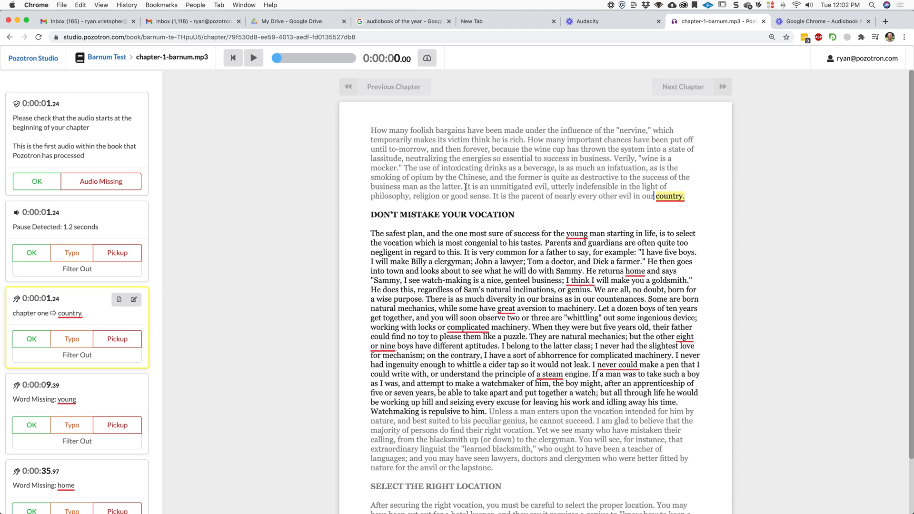
left_click(119, 300)
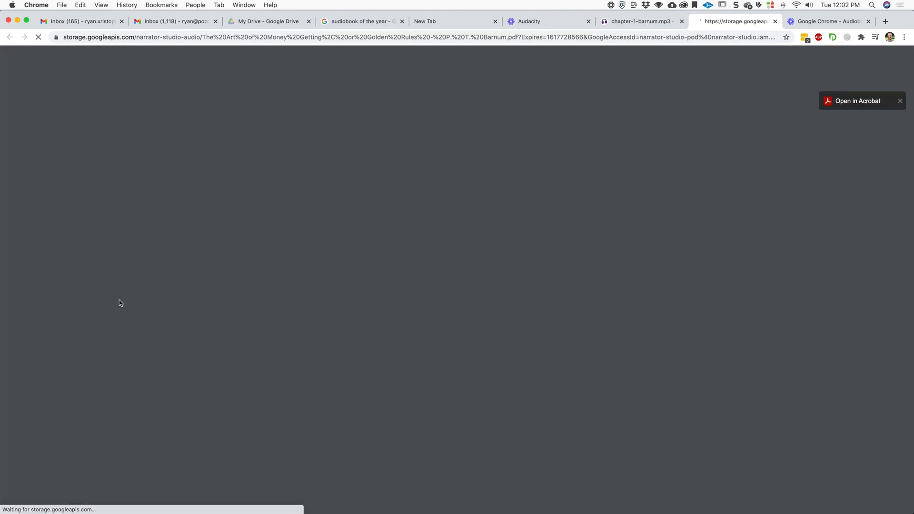
scroll(472, 257, "down", 4)
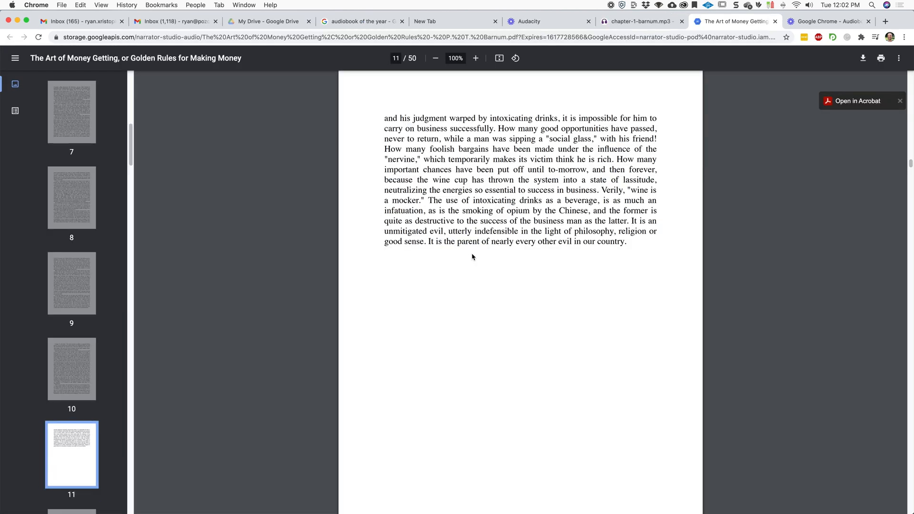
Return to proofing and mark the audio-start, pause and 'chapter one' annotations as OK.
scroll(473, 257, "down", 9)
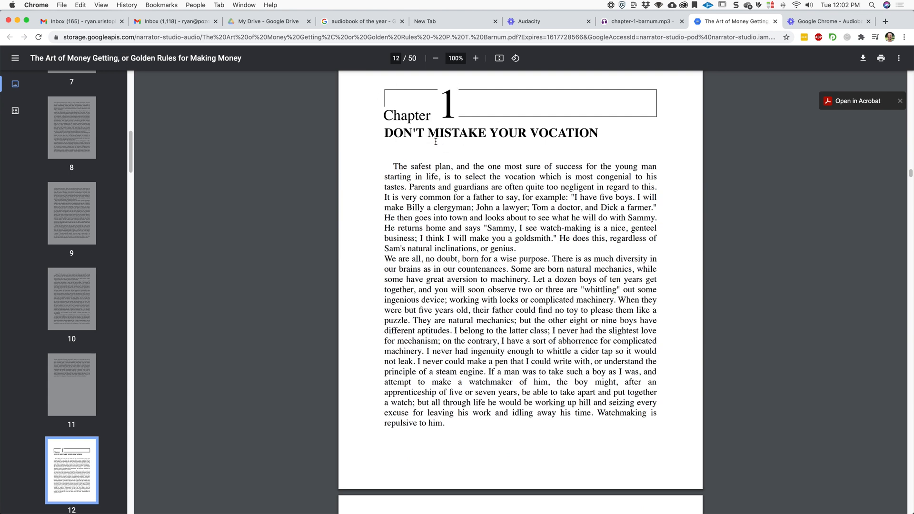
left_click(653, 23)
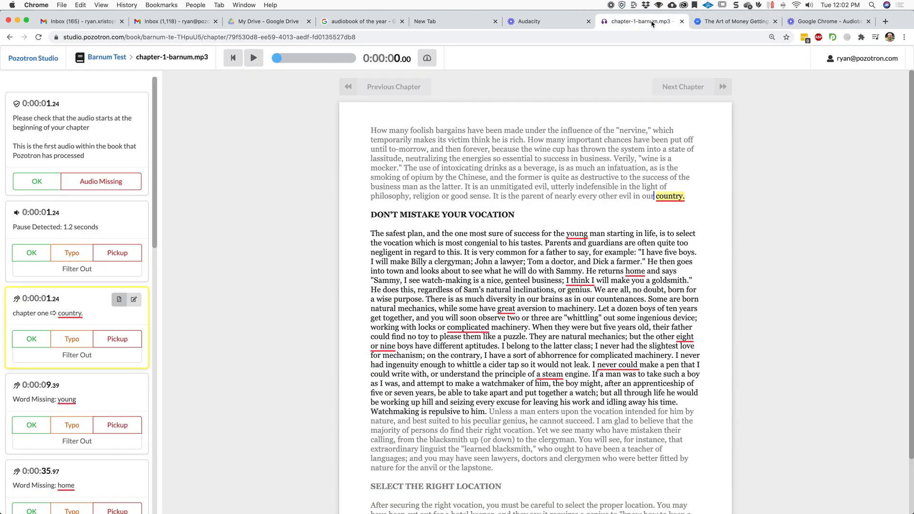
scroll(81, 314, "down", 1)
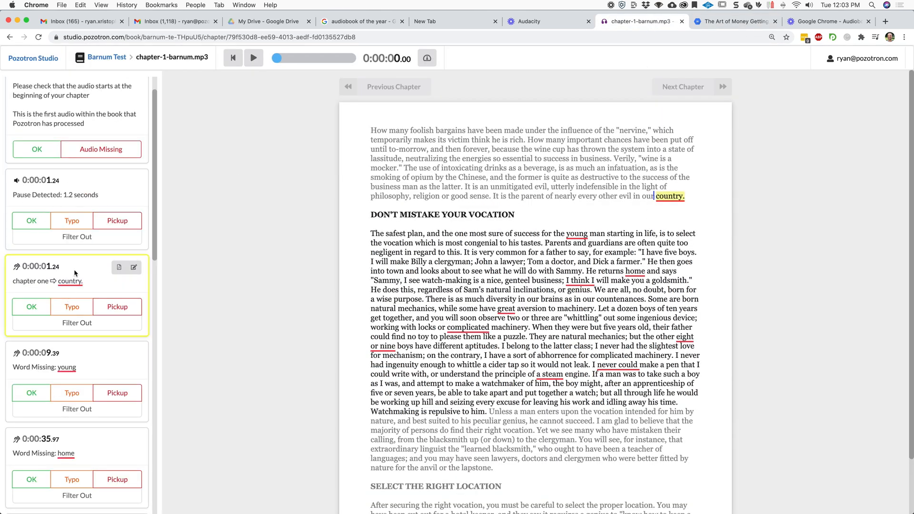
left_click(42, 305)
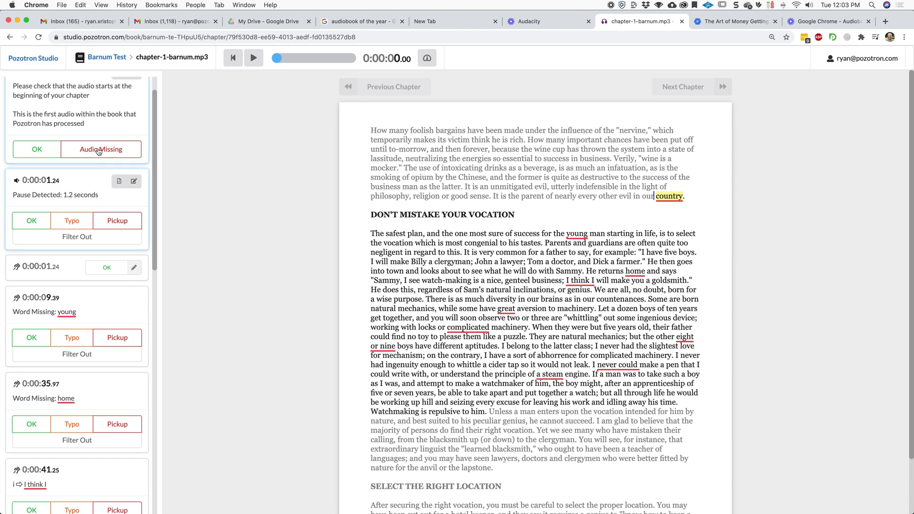
left_click(21, 151)
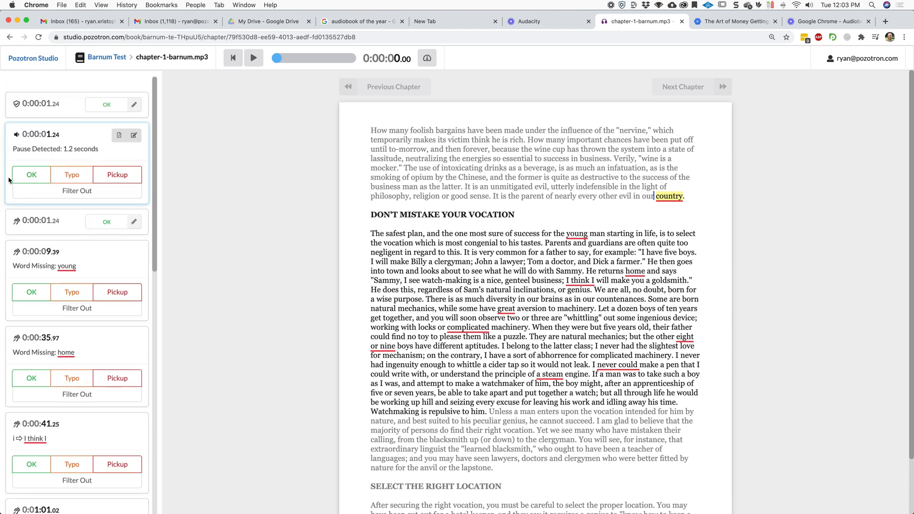
left_click(27, 180)
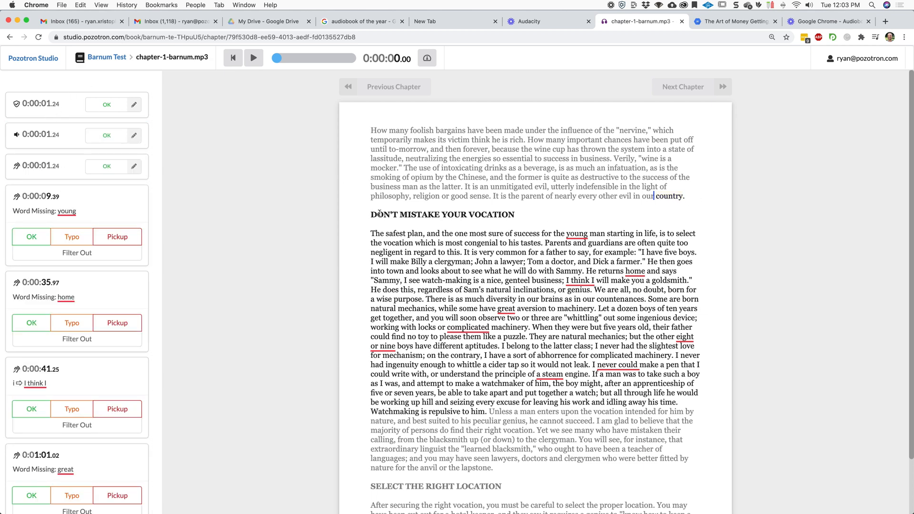
Play the opening passage and mark the missing-word annotation for 'young' as a Pickup.
left_click(655, 195)
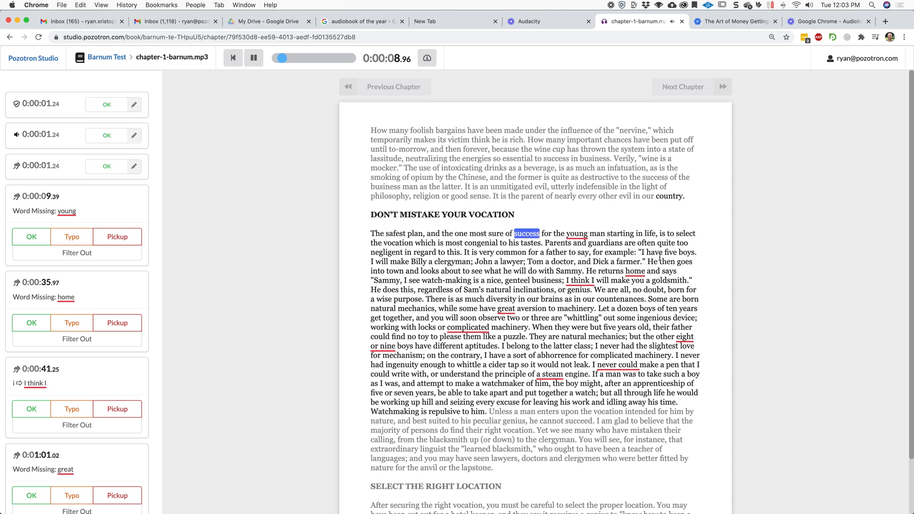
key("space")
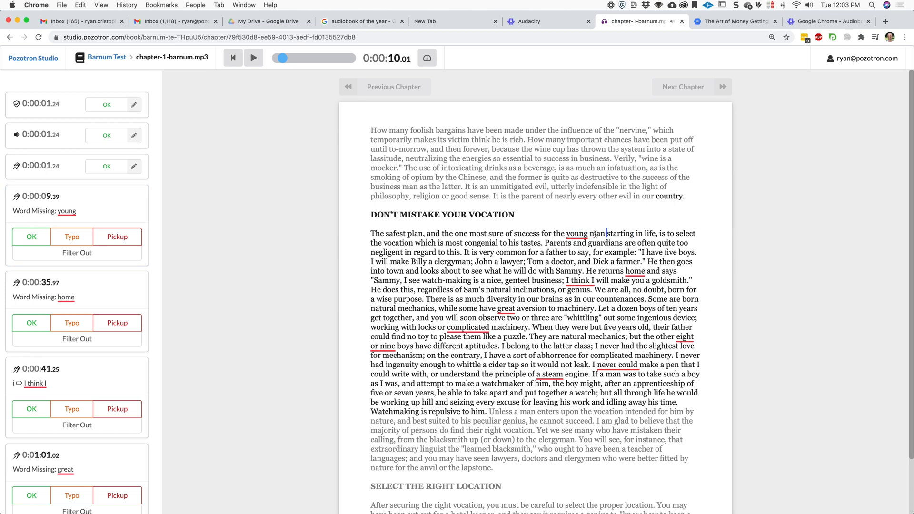
left_click(577, 233)
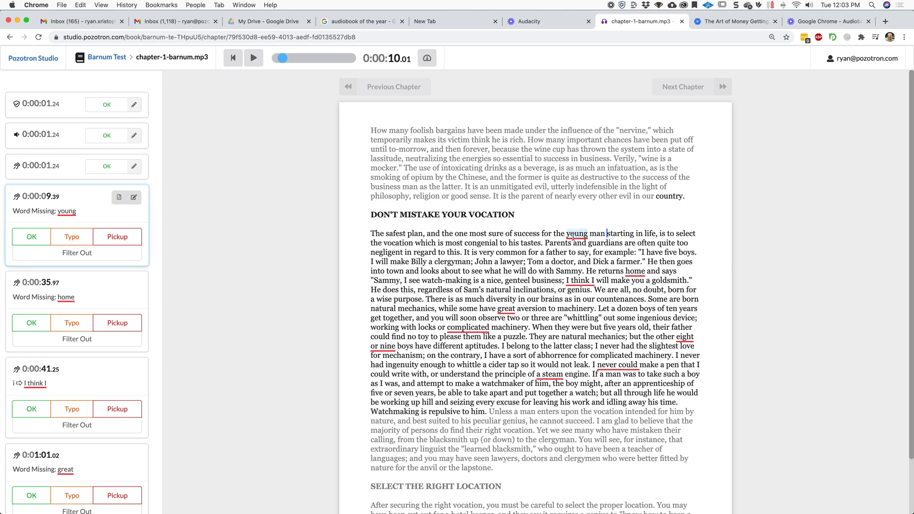
left_click(110, 241)
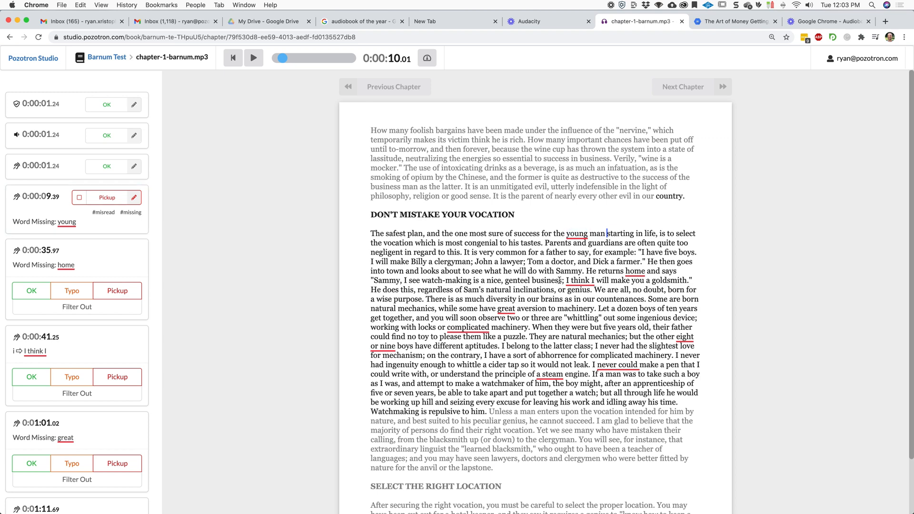
Check the 'home' and 'I think I' passages in the text and mark both annotations as Pickups.
left_click(588, 271)
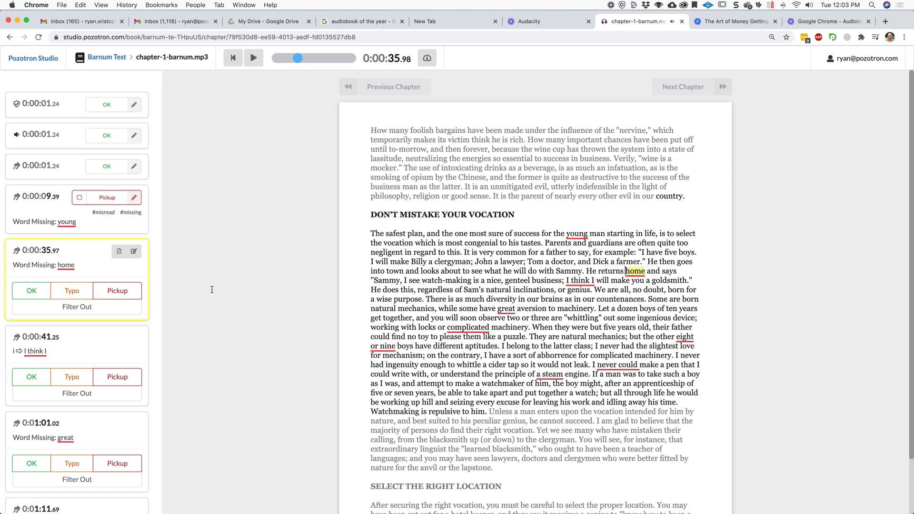
left_click(119, 290)
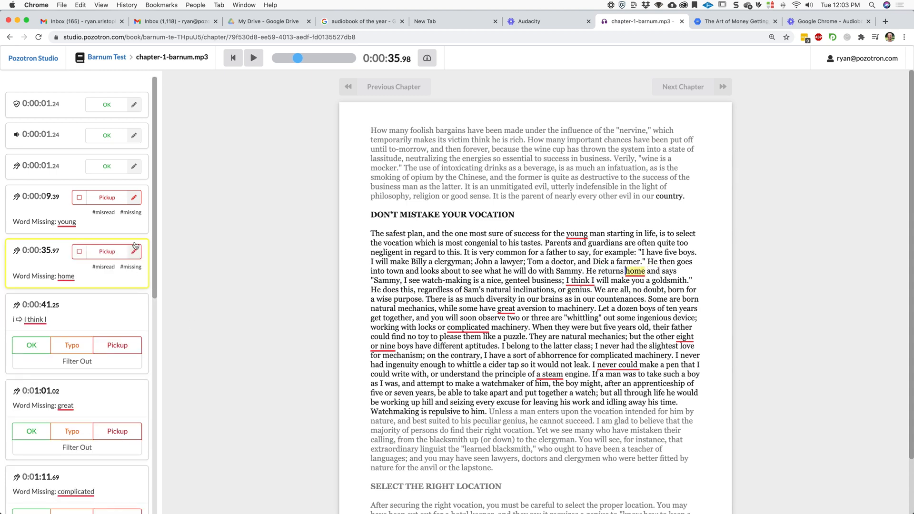
scroll(559, 271, "down", 3)
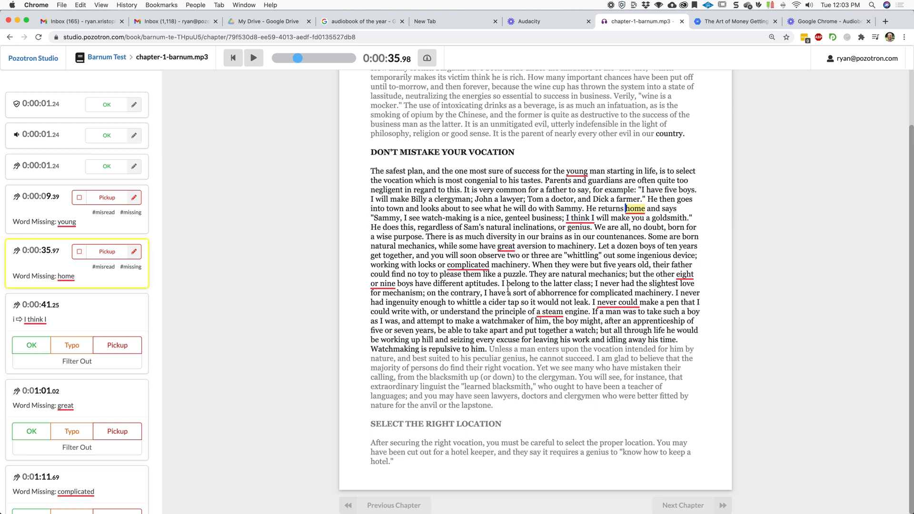
left_click(587, 222)
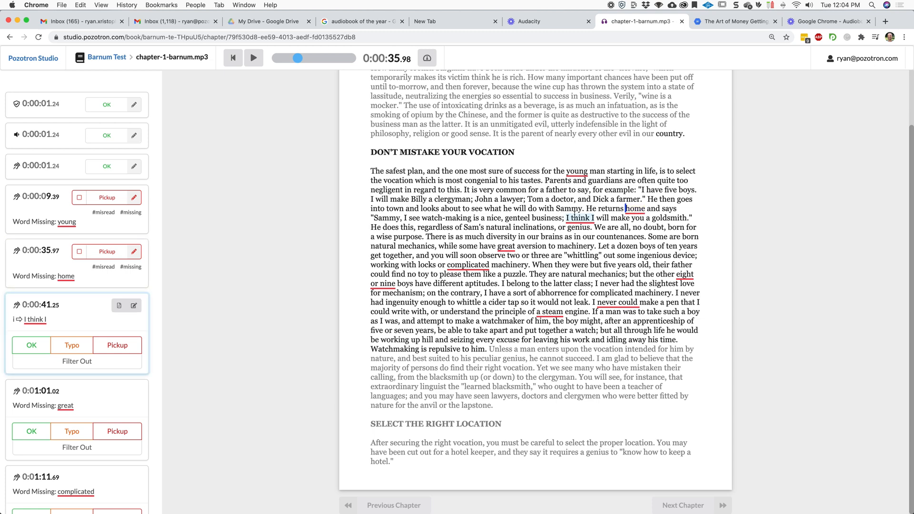
key("space")
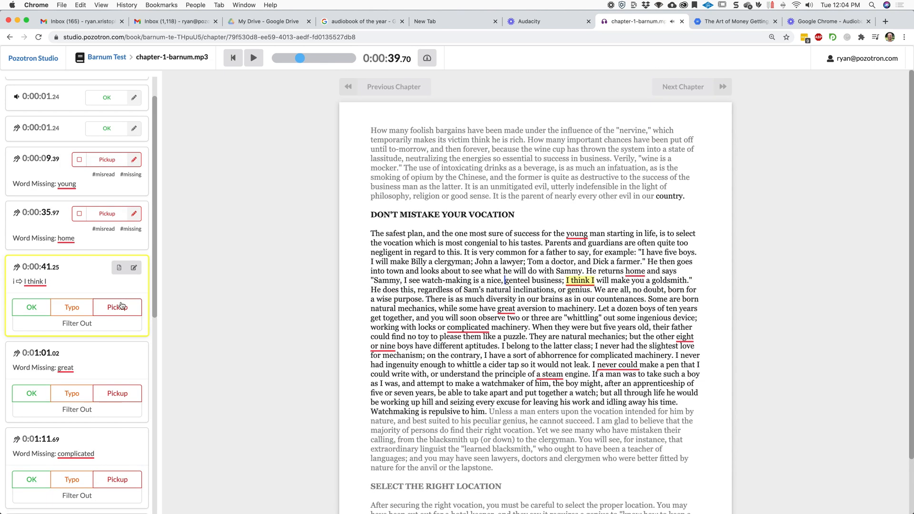
left_click(122, 309)
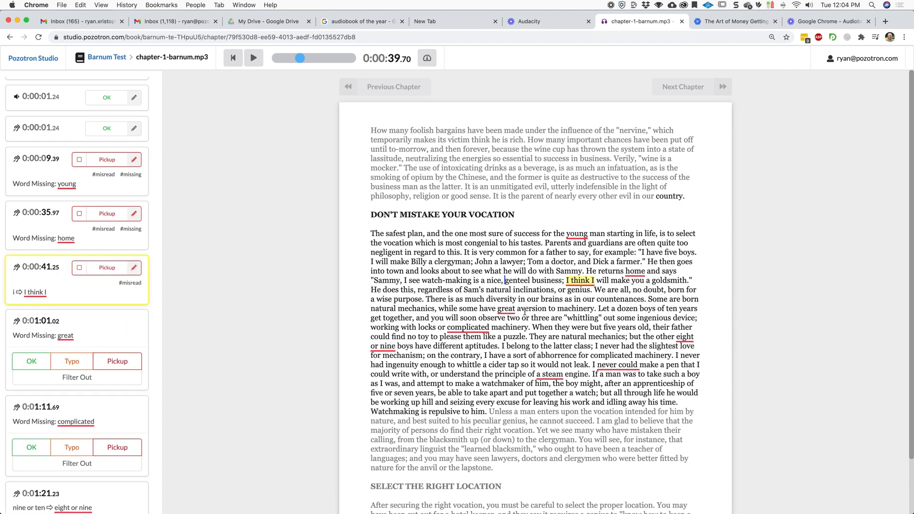
Play the 'great' and 'complicated' passages and mark both missing-word annotations as Pickups.
left_click(459, 309)
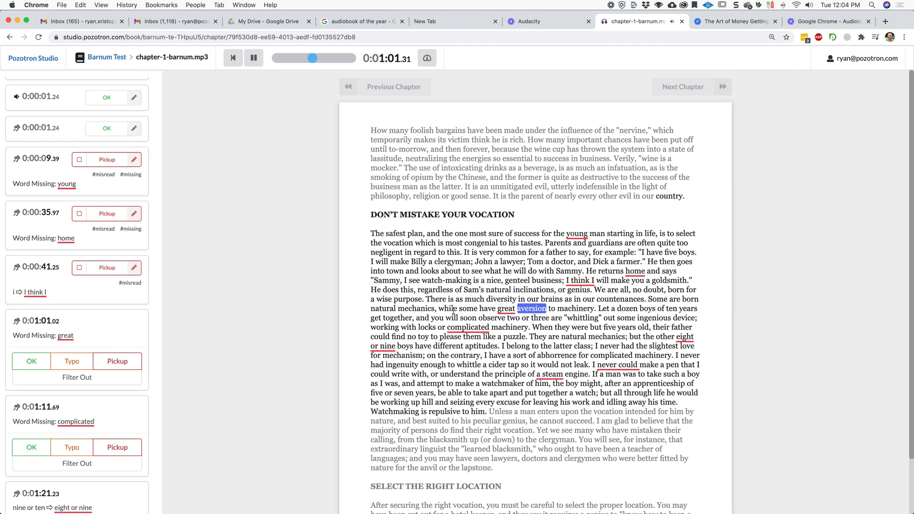
key("space")
left_click(133, 366)
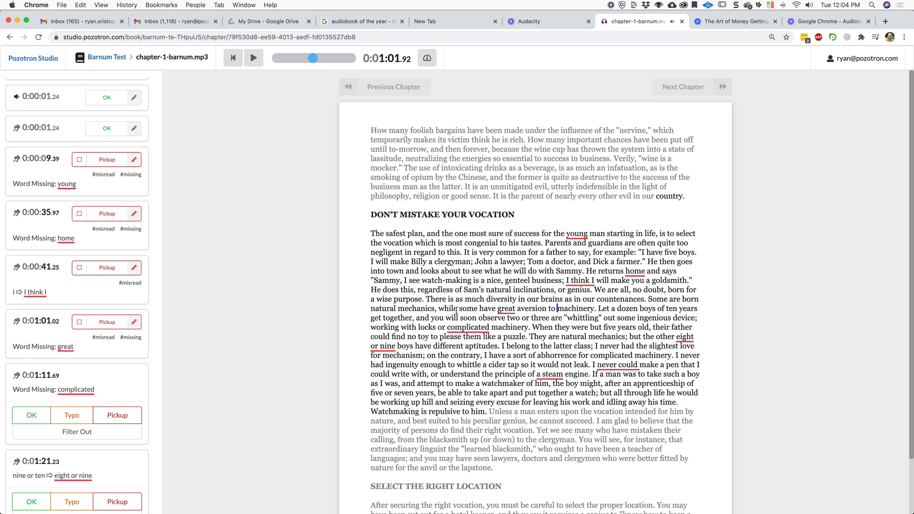
left_click(409, 325)
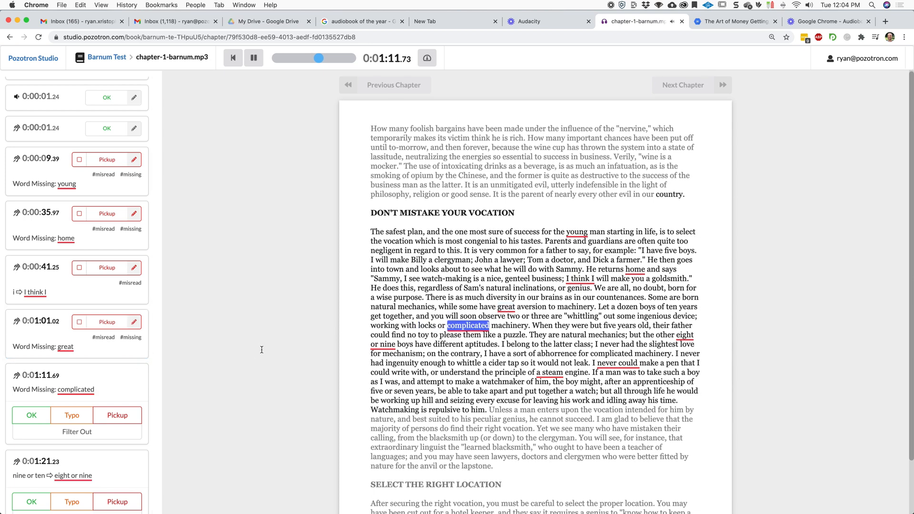
key("space")
left_click(105, 415)
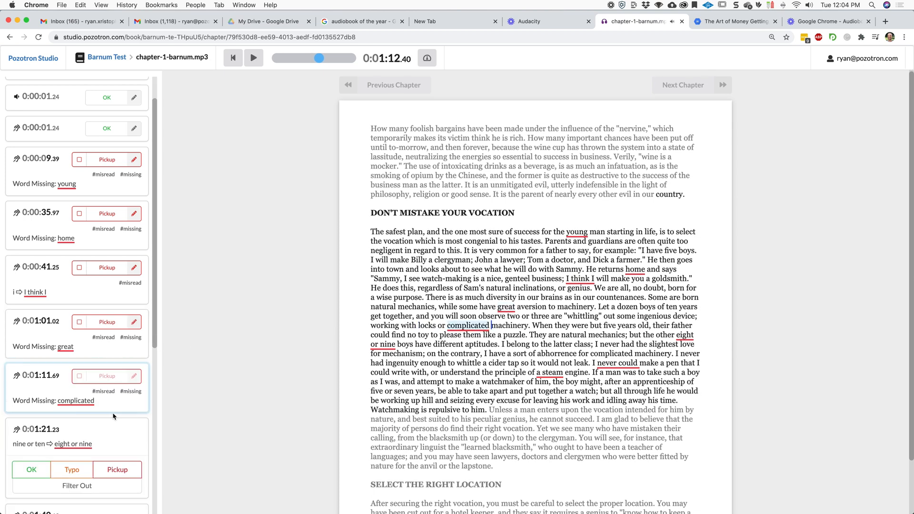
Play the 'eight or nine' and 'never could' passages and mark both misread annotations as Pickups.
scroll(552, 292, "down", 2)
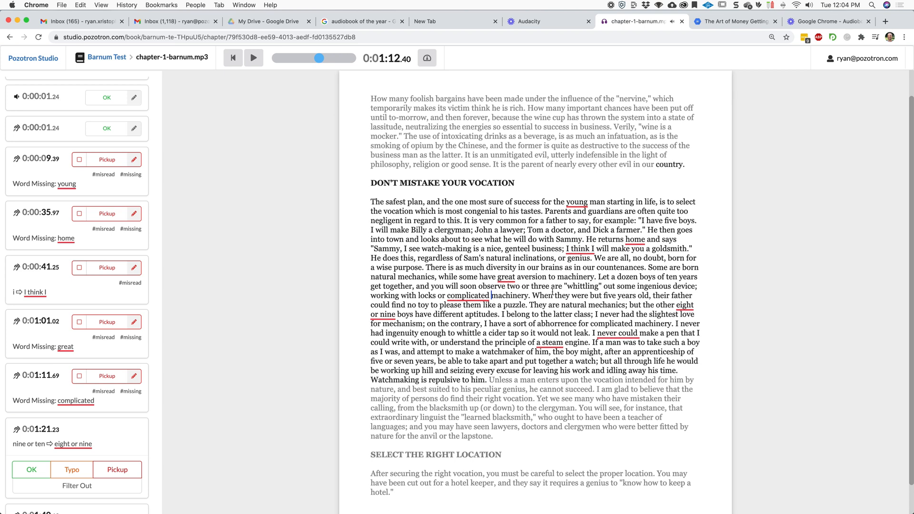
left_click(658, 302)
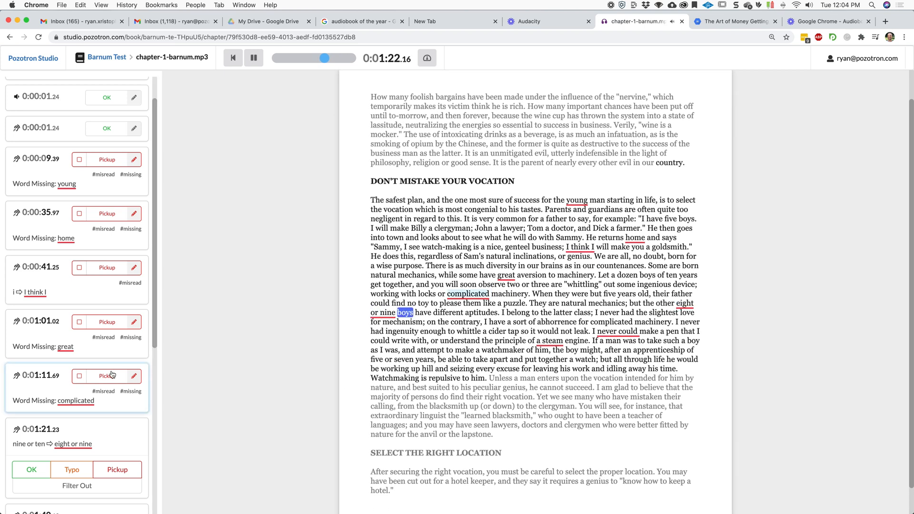
key("space")
scroll(110, 408, "down", 1)
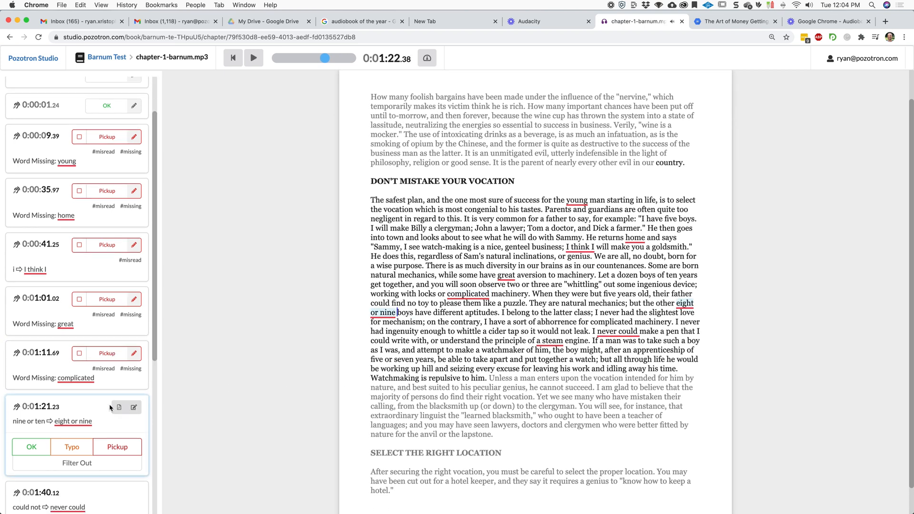
left_click(114, 450)
scroll(423, 340, "down", 1)
scroll(424, 340, "down", 1)
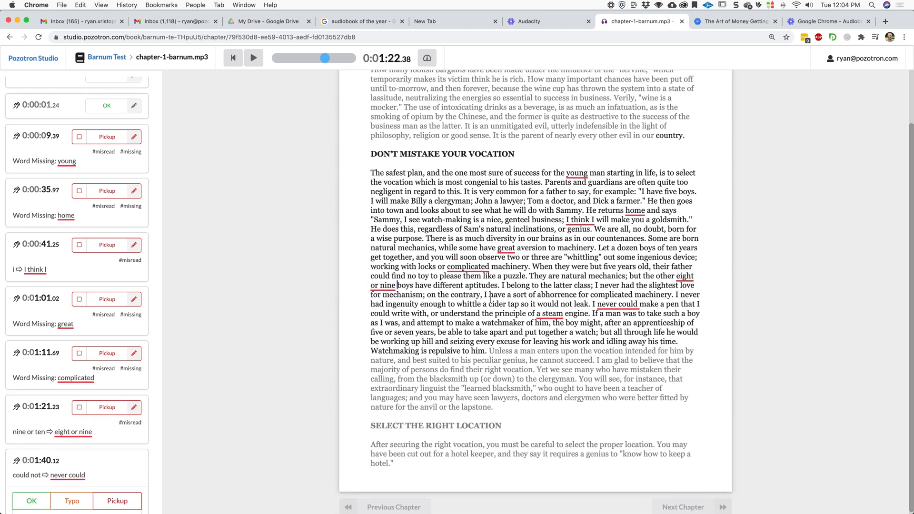
left_click(580, 300)
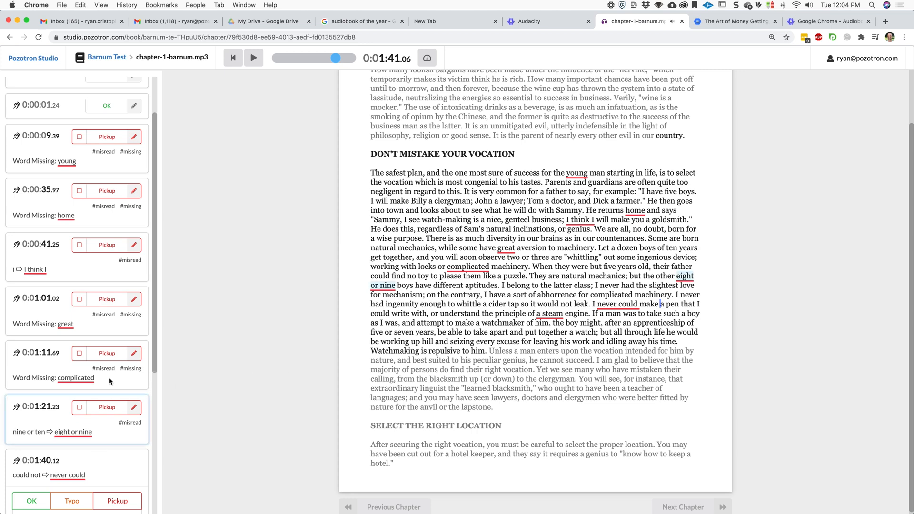
scroll(114, 390, "down", 1)
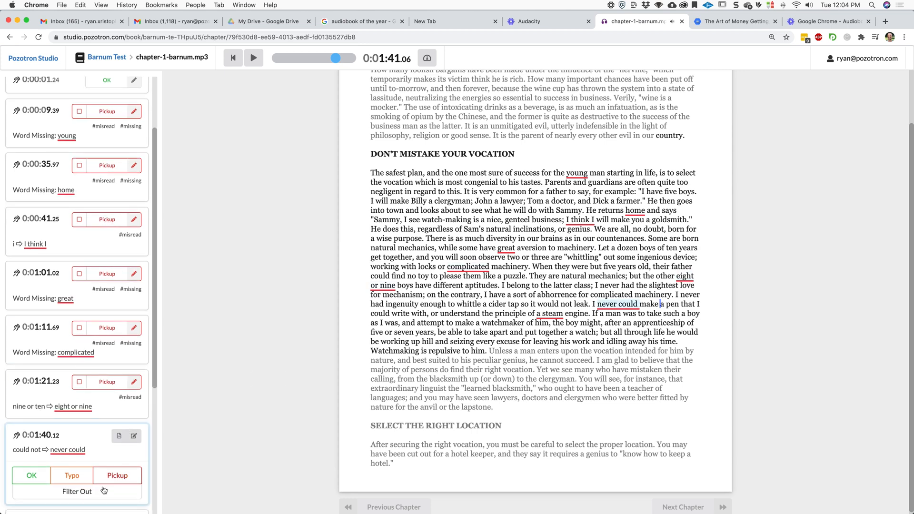
left_click(117, 474)
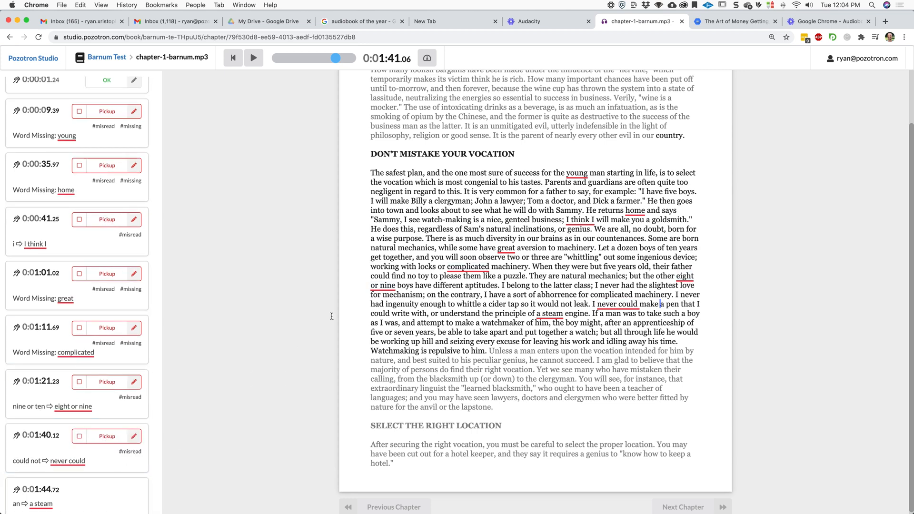
Mark the 'a steam' annotation as a Pickup and return to the Barnum Test project page.
left_click(510, 316)
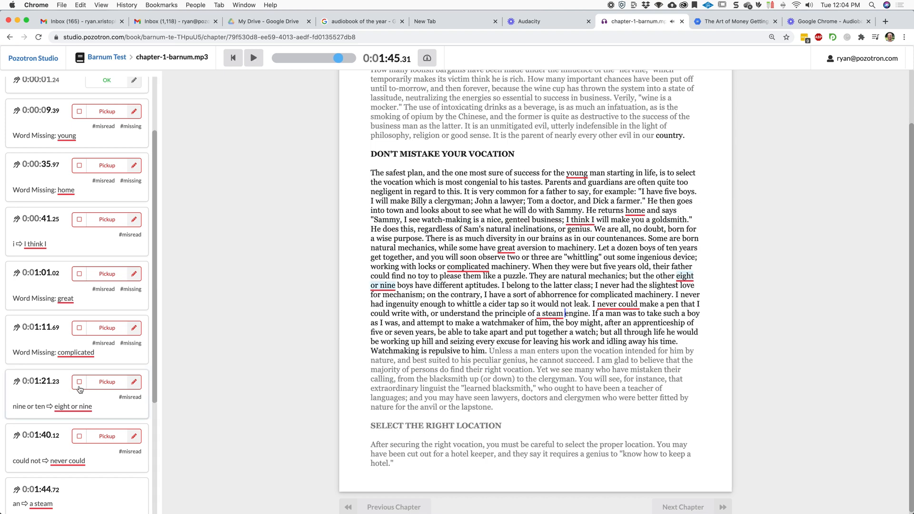
left_click(116, 488)
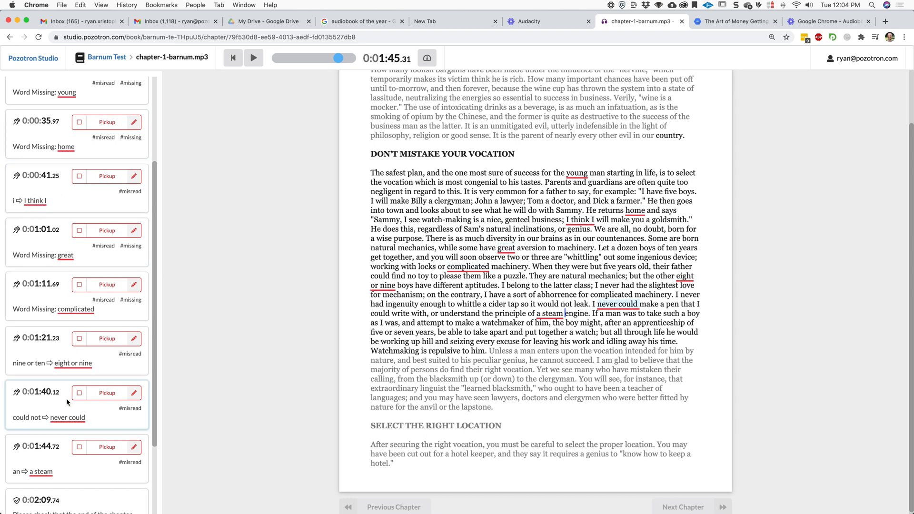
scroll(296, 233, "up", 3)
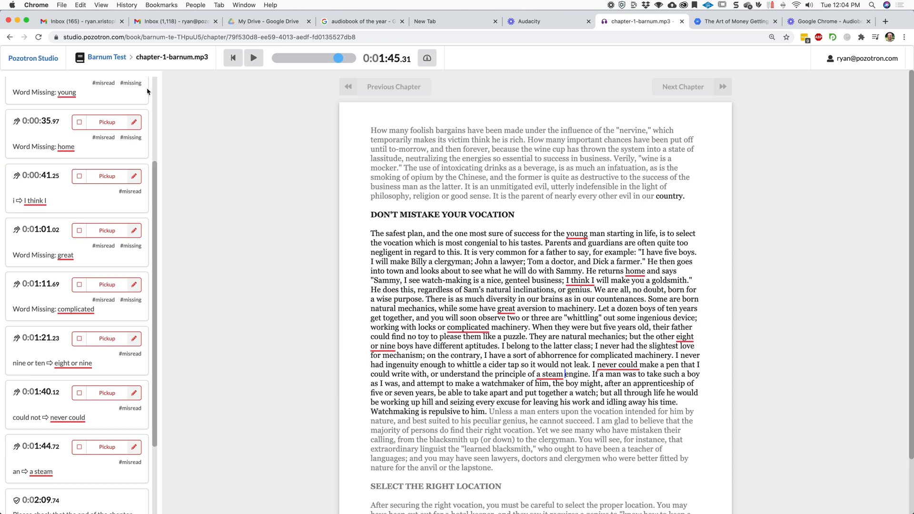
left_click(120, 59)
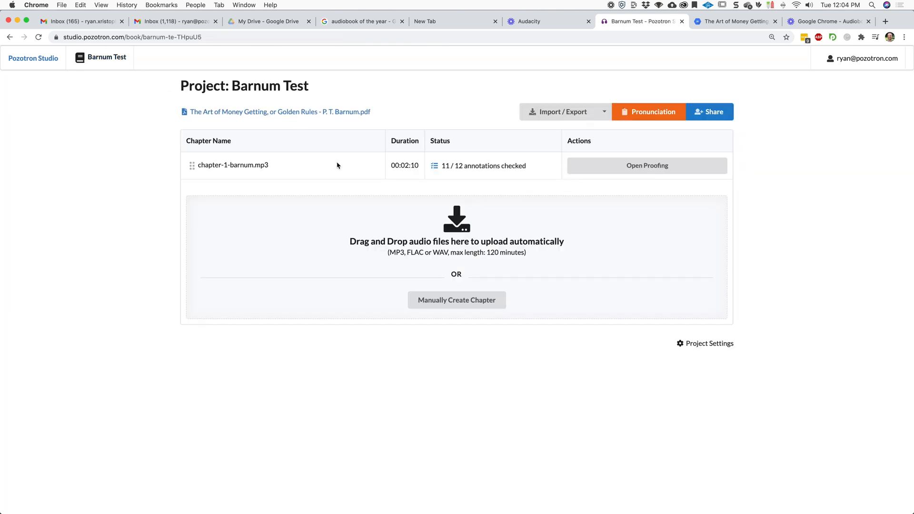
Export the book's DAW Markers in Audacity format and save them as barnum-test-pozotron-markers.txt.
left_click(583, 116)
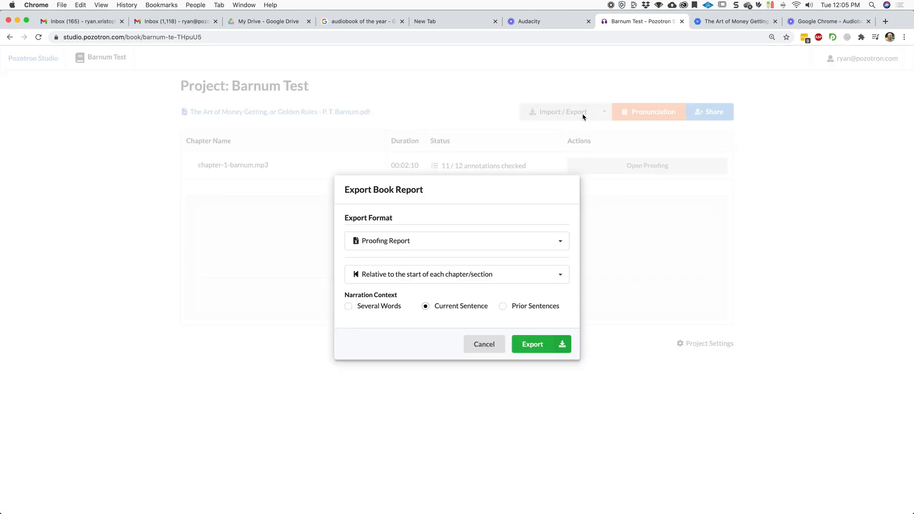
left_click(485, 248)
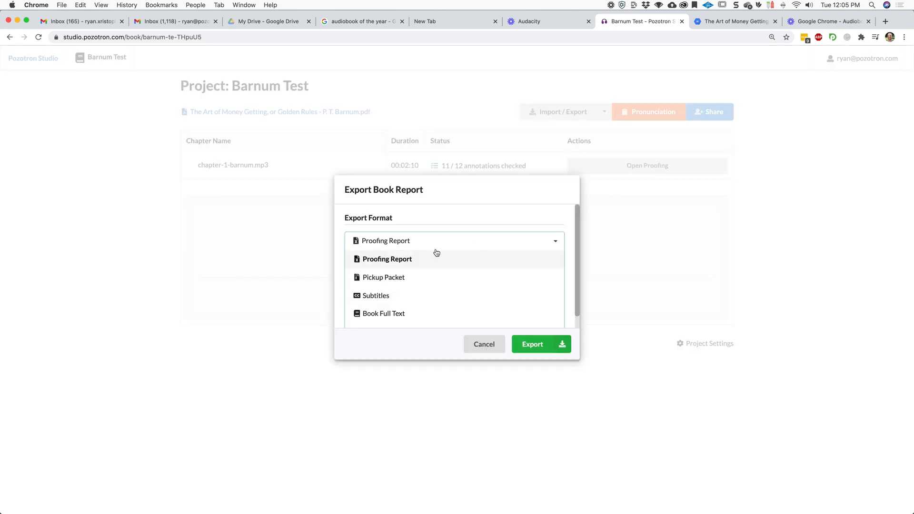
scroll(431, 261, "down", 1)
left_click(411, 320)
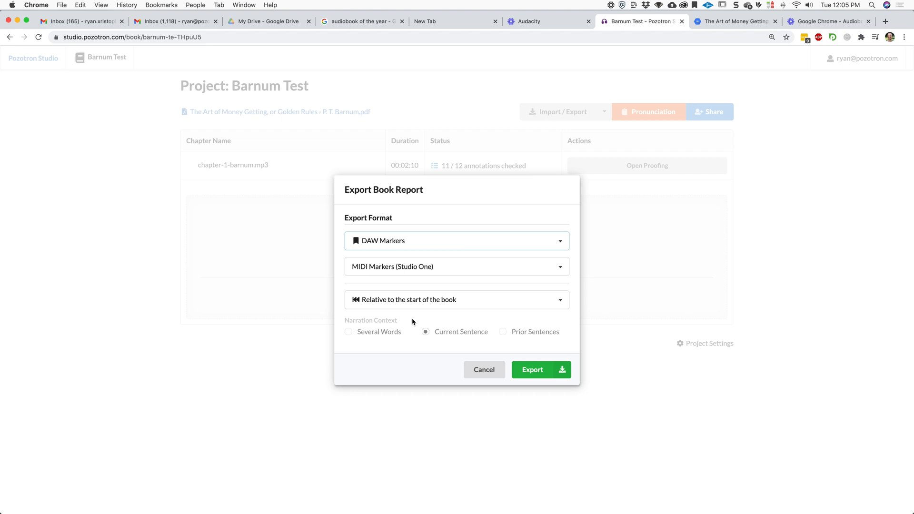
left_click(469, 268)
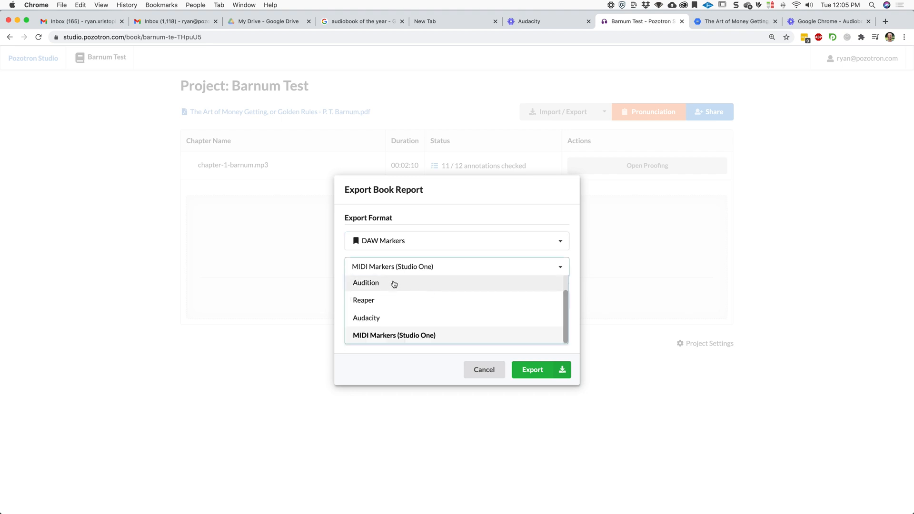
left_click(378, 318)
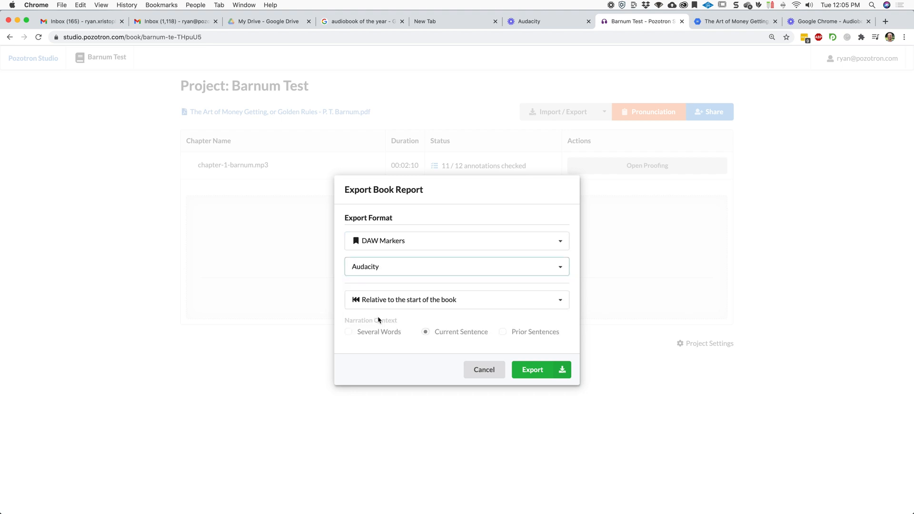
left_click(535, 371)
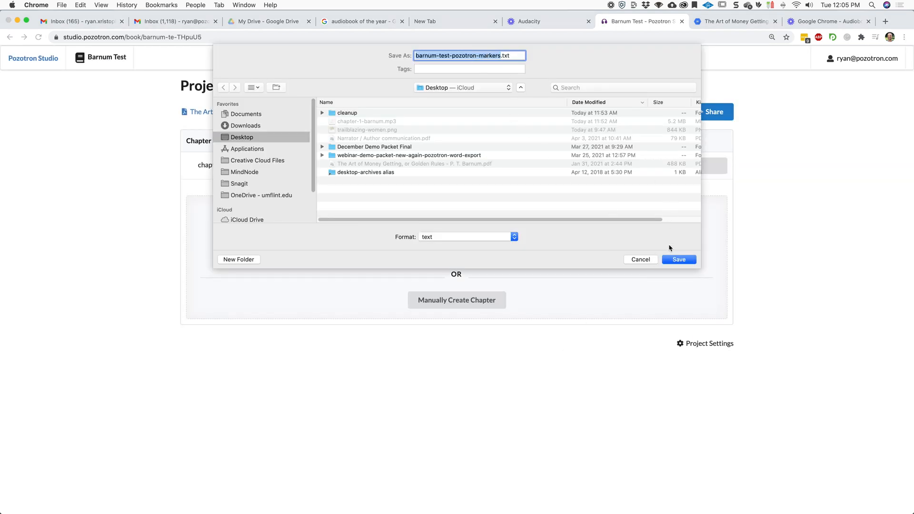
left_click(675, 260)
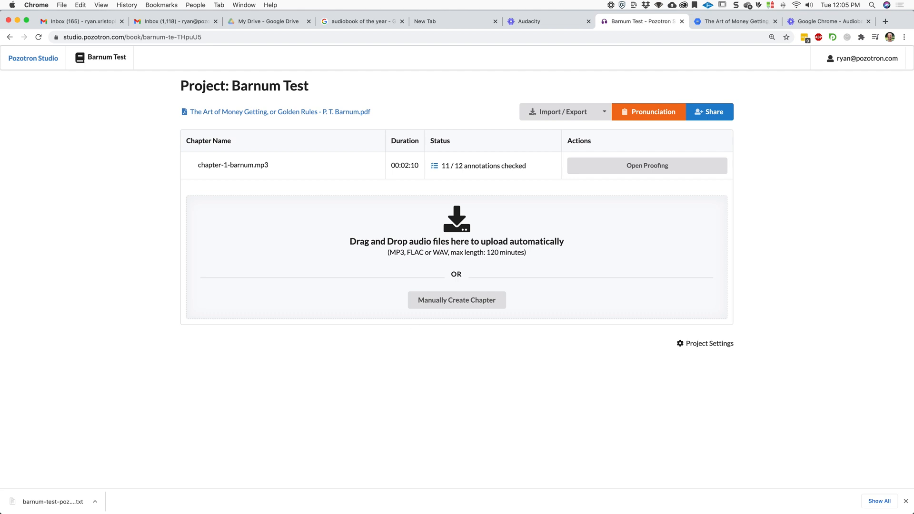
Switch to Audacity and import barnum-test-pozotron-markers.txt as labels into the PT Barnum Test project.
left_click(522, 504)
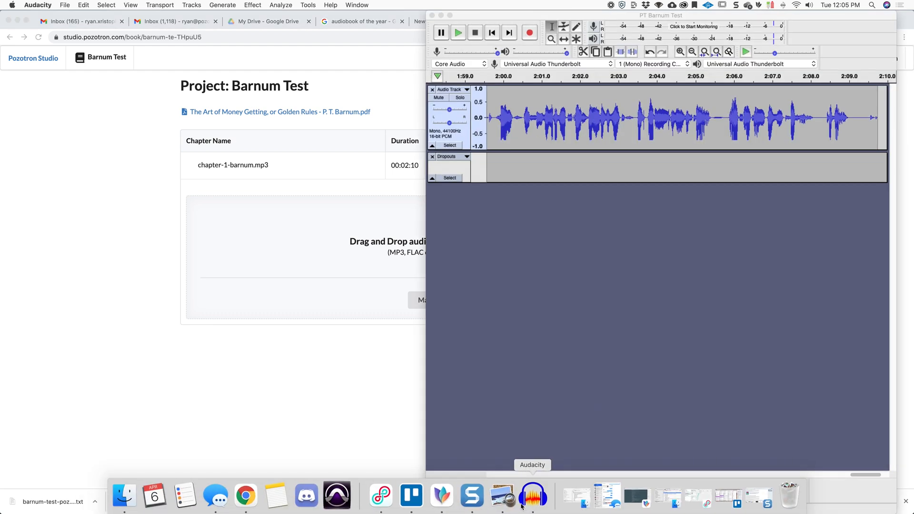
left_click_drag(583, 15, 335, 23)
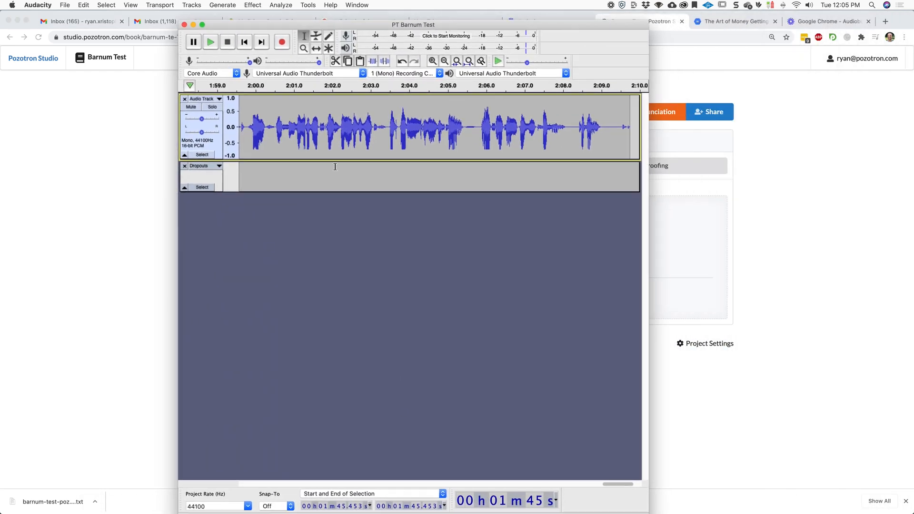
left_click(66, 6)
mouse_move(117, 80)
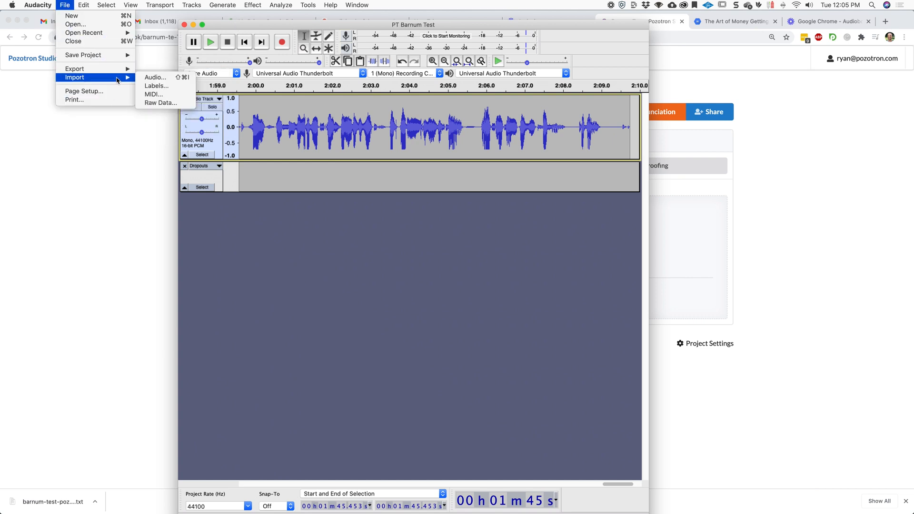
left_click(176, 87)
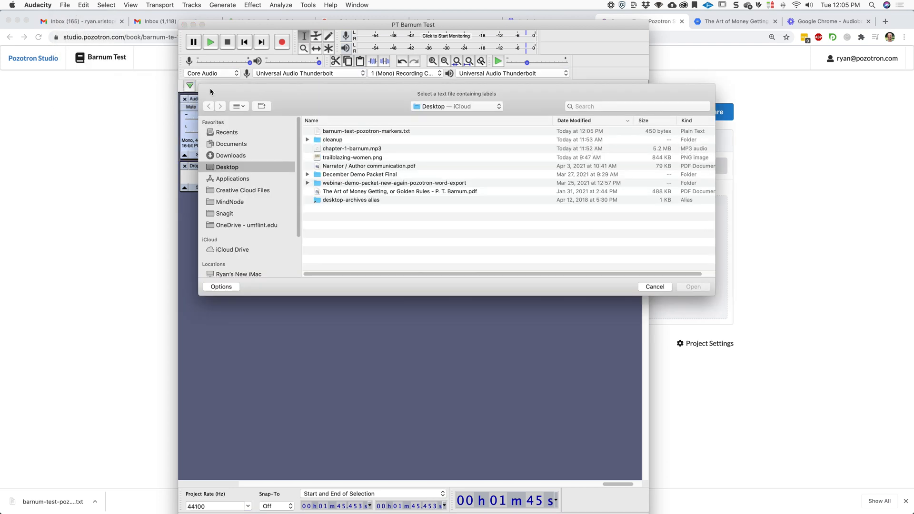
left_click(407, 130)
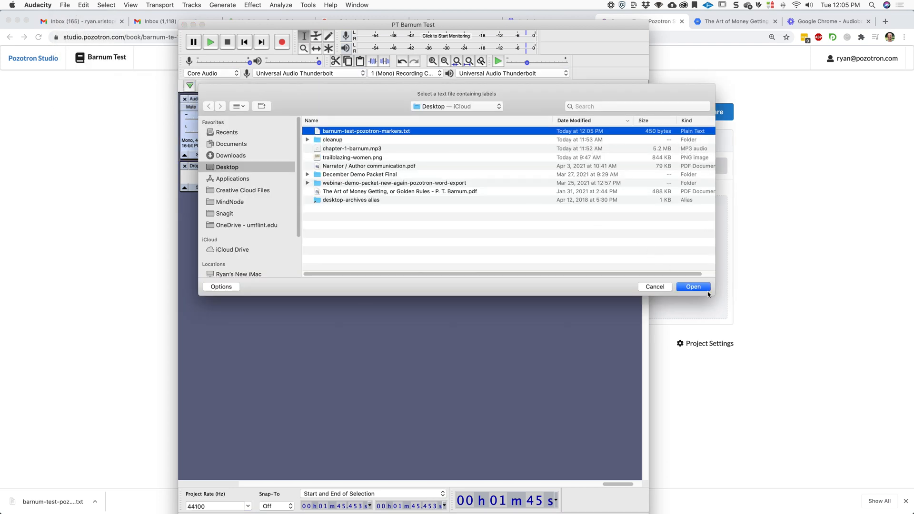
left_click(694, 287)
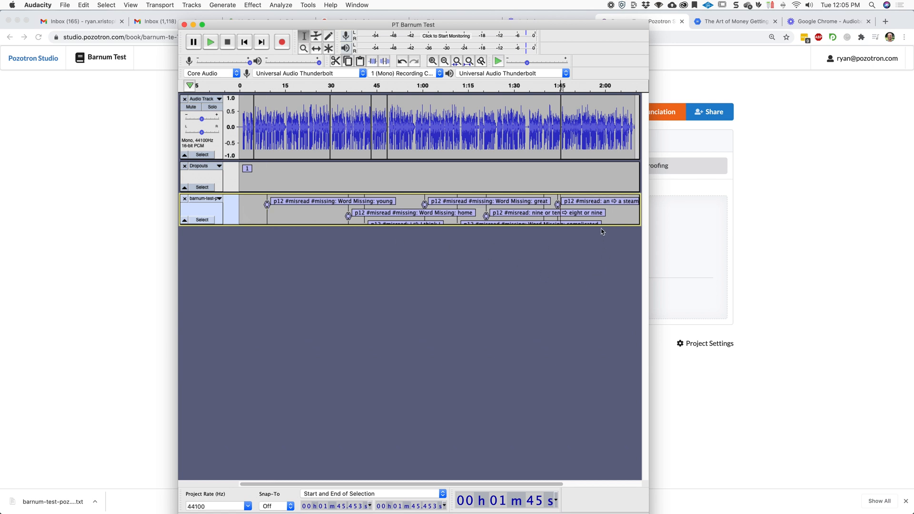
Enlarge the imported label track so all pickup labels show, and start playback.
left_click_drag(600, 226, 600, 287)
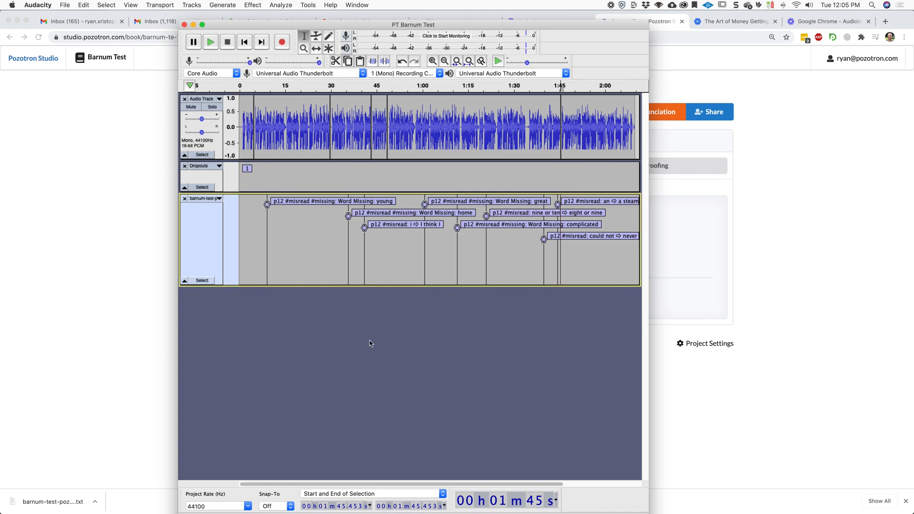
key("space")
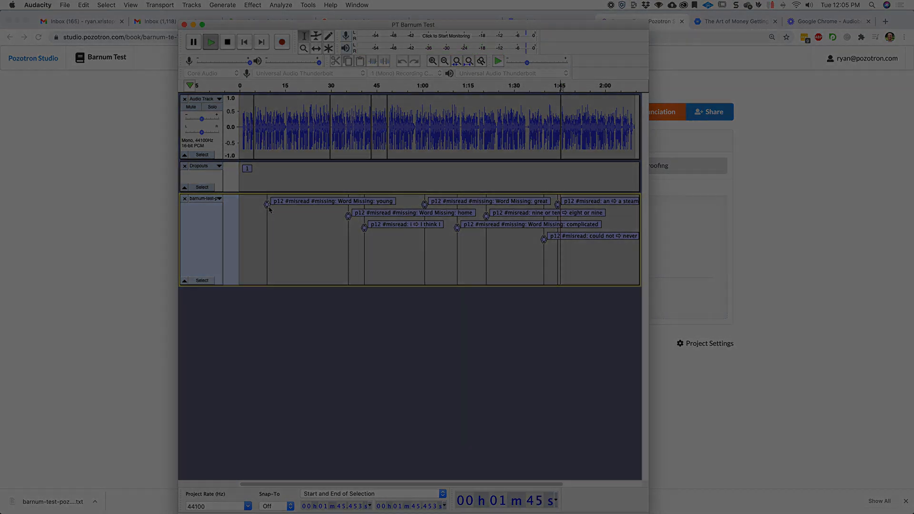